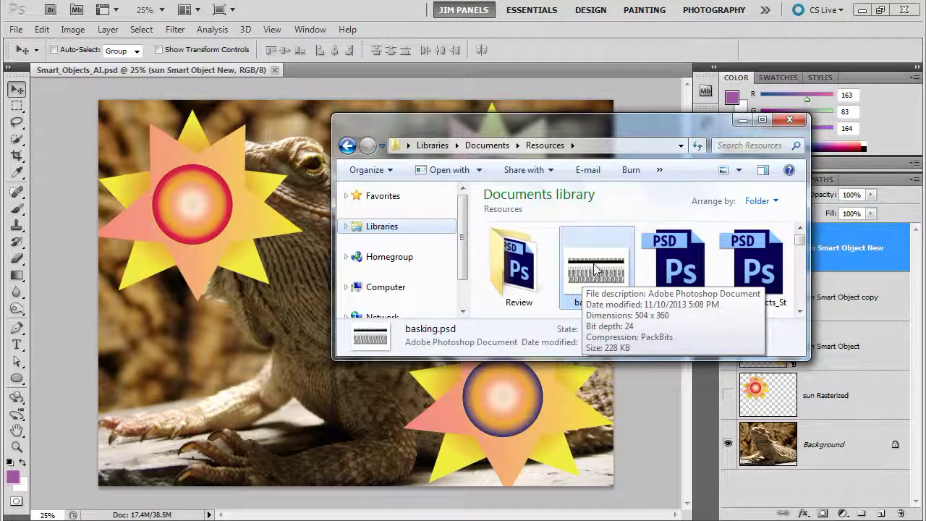
# Place basking.psd into the lizard photo as a new 'basking' smart object layer
pyautogui.moveTo(595, 274); pyautogui.dragTo(606, 71)
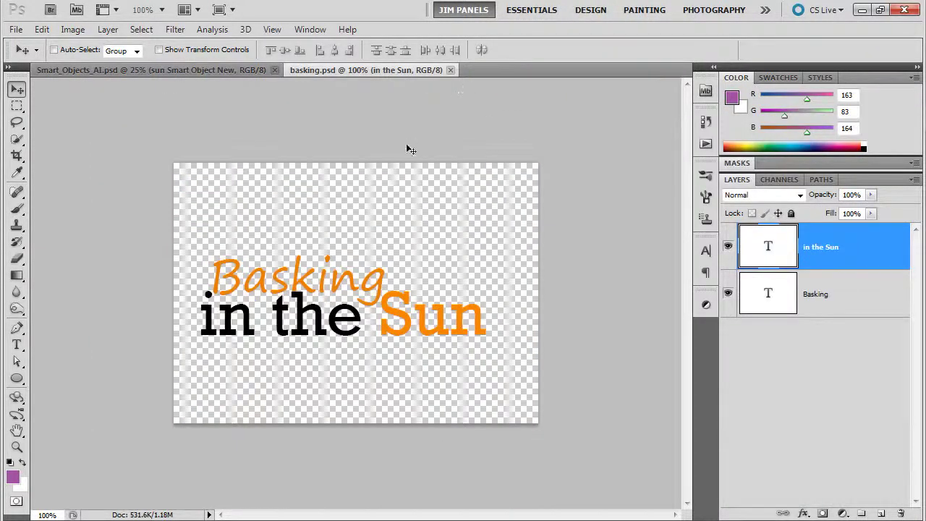
pyautogui.click(448, 69)
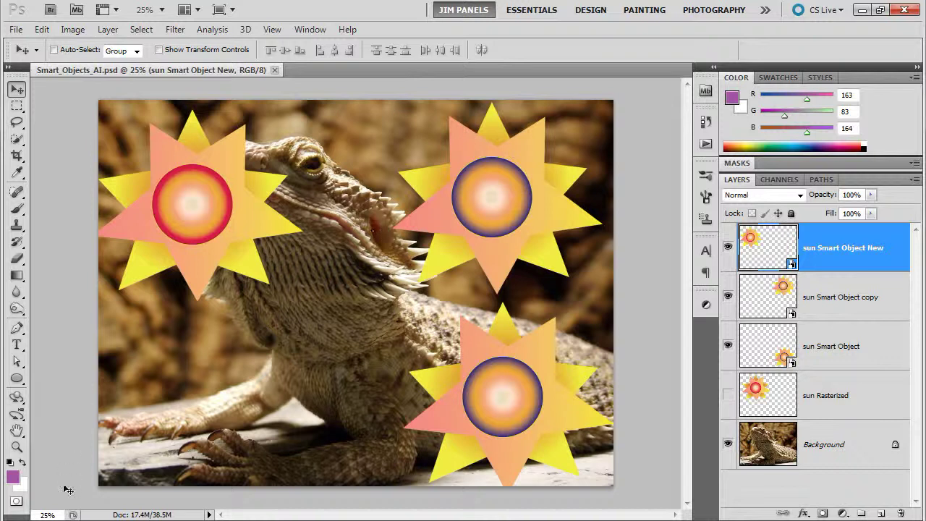
pyautogui.hotkey('alt', 'Tab')
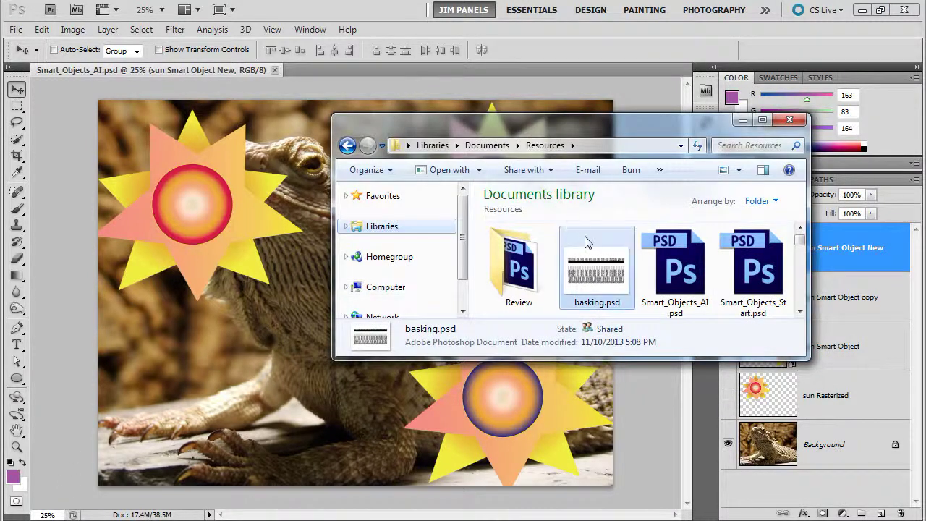
pyautogui.moveTo(606, 271); pyautogui.dragTo(277, 318)
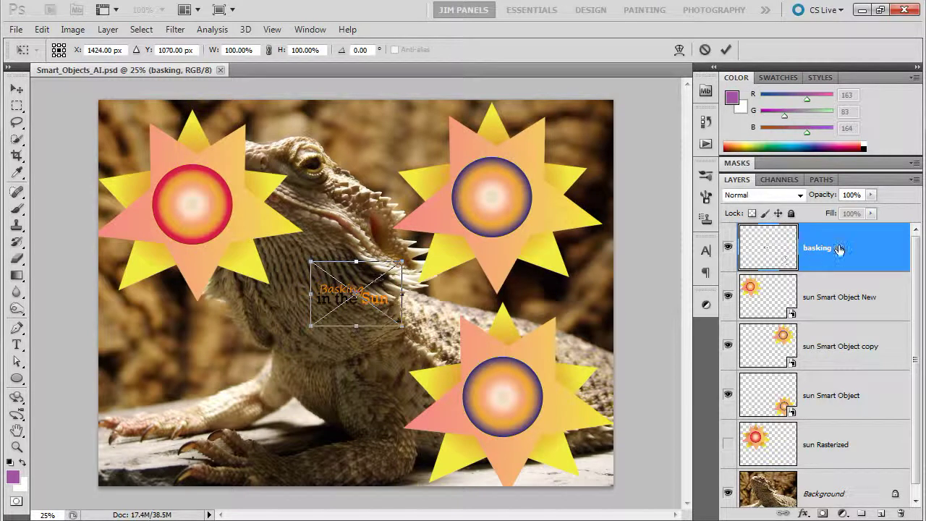
pyautogui.press('Return')
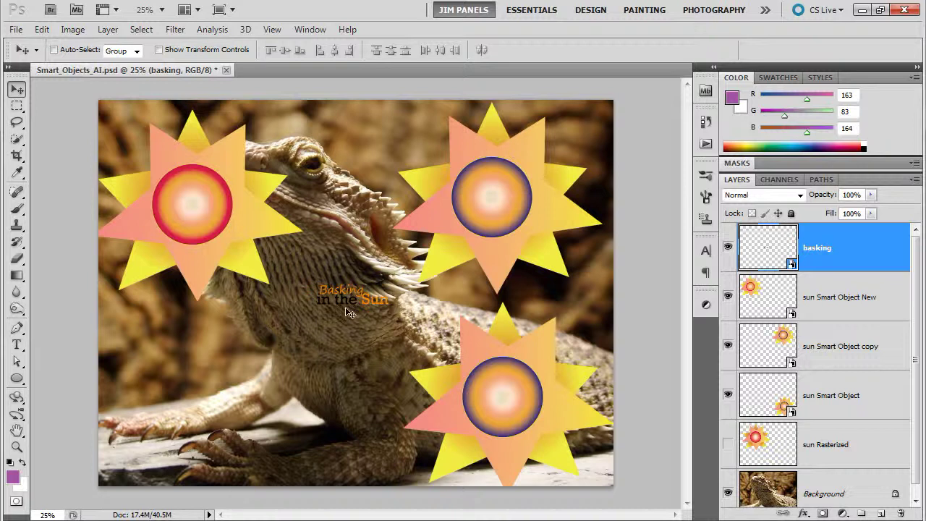
# Nudge the text toward the foreleg and hide the top-right and bottom-right sun layers
pyautogui.moveTo(354, 307); pyautogui.dragTo(317, 342)
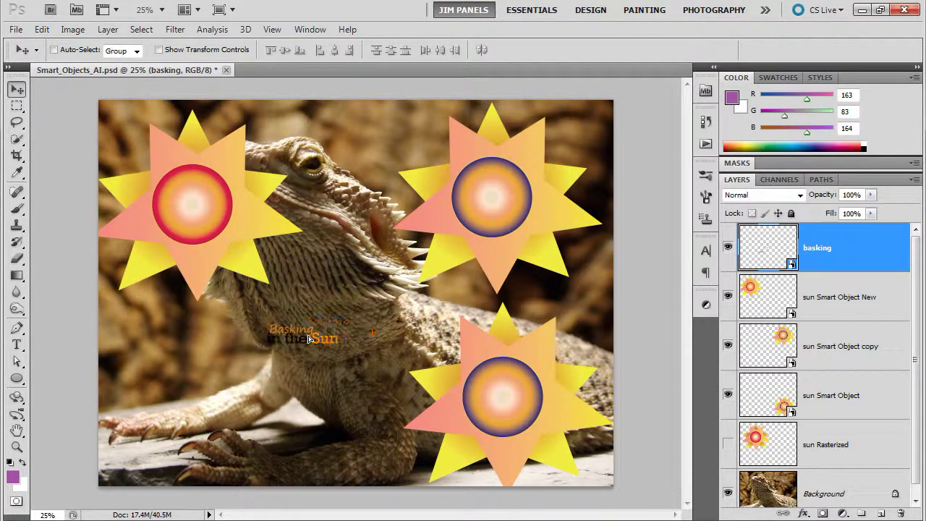
pyautogui.click(728, 346)
pyautogui.click(728, 394)
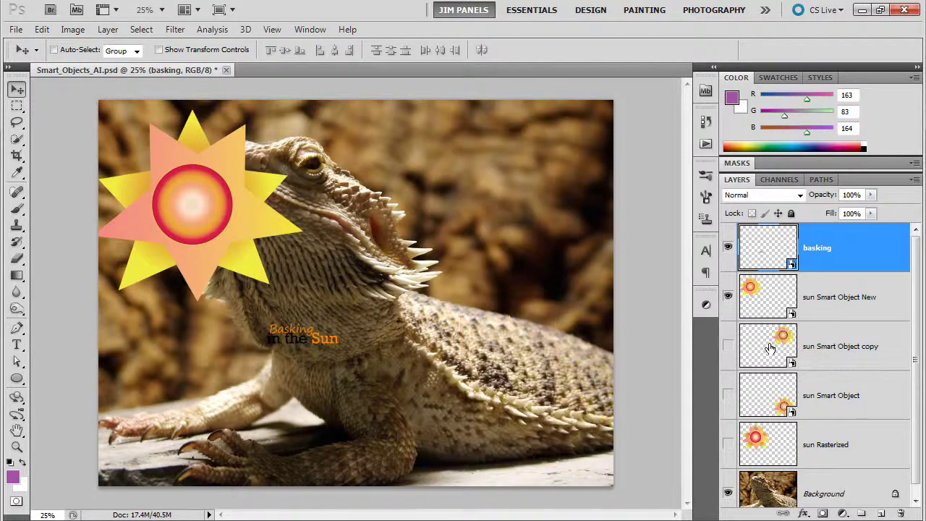
# Move the sun Smart Object New layer to the upper right and the basking text to the lower left
pyautogui.click(825, 298)
pyautogui.moveTo(190, 211); pyautogui.dragTo(485, 204)
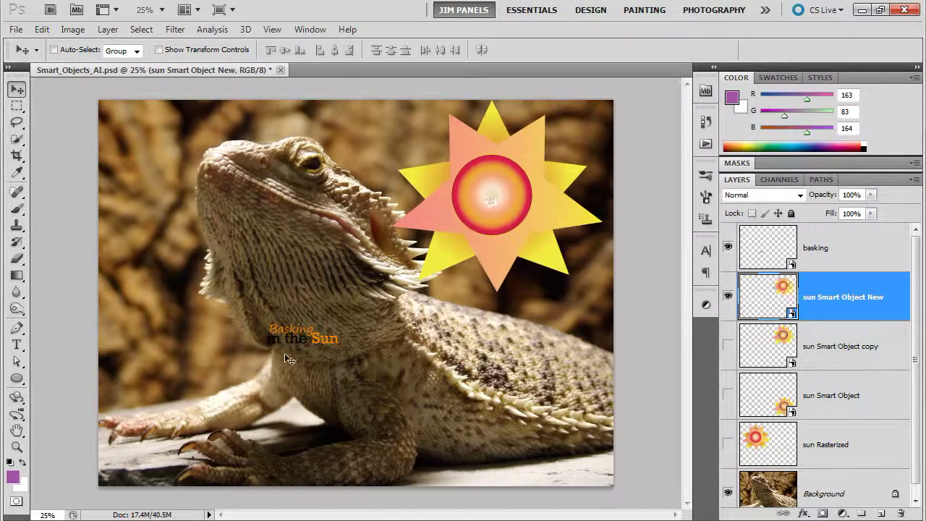
pyautogui.click(835, 253)
pyautogui.moveTo(329, 343); pyautogui.dragTo(194, 382)
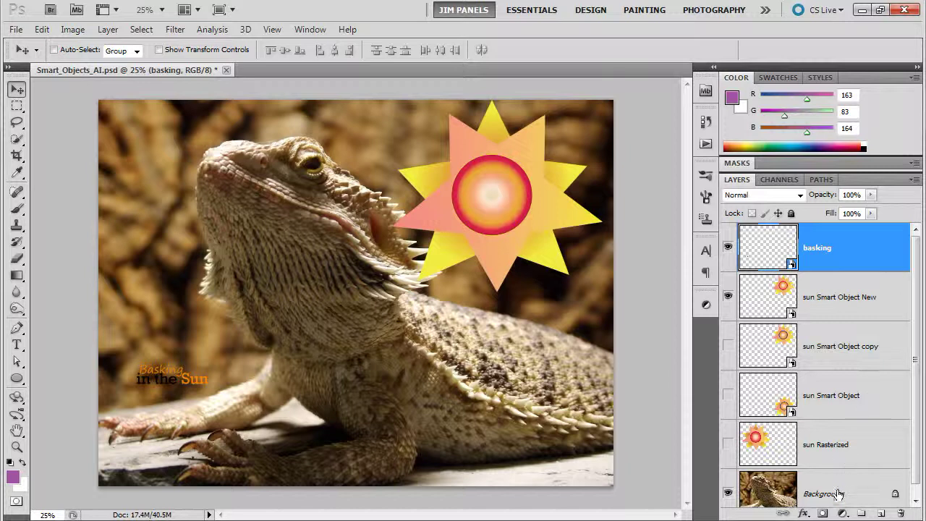
# Add a layer mask to the basking text, paint out 'Sun', then undo the masking
pyautogui.click(822, 513)
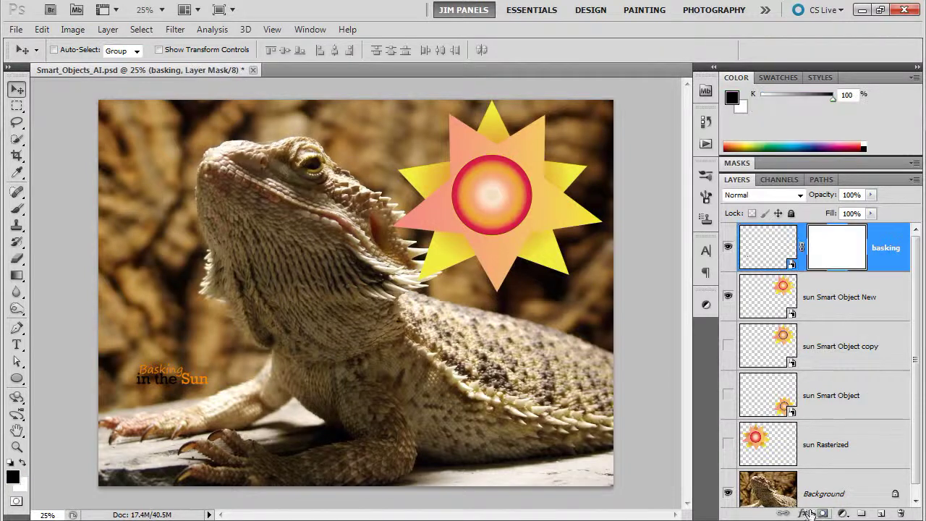
pyautogui.click(17, 209)
pyautogui.moveTo(195, 365); pyautogui.dragTo(192, 383)
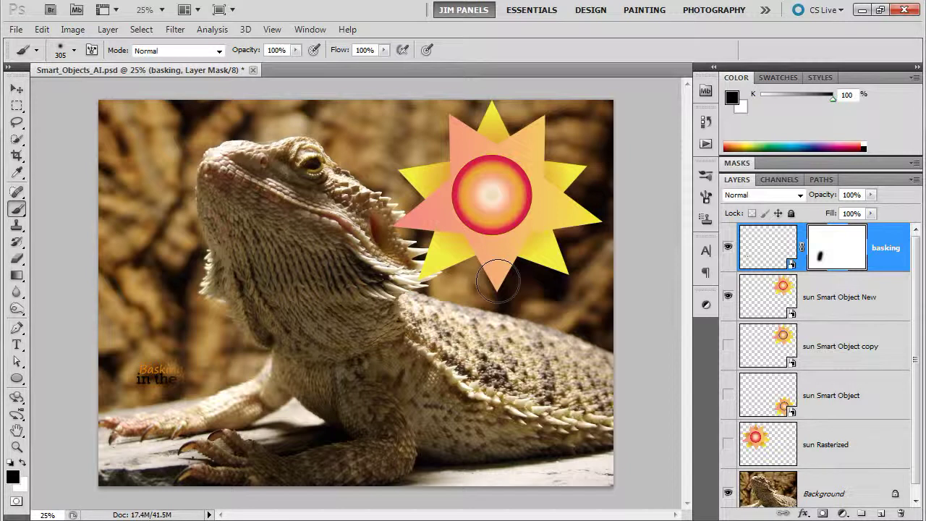
pyautogui.hotkey('ctrl', 'alt', 'z')
pyautogui.hotkey('ctrl', 'alt', 'z')
pyautogui.hotkey('ctrl', 'alt', 'z')
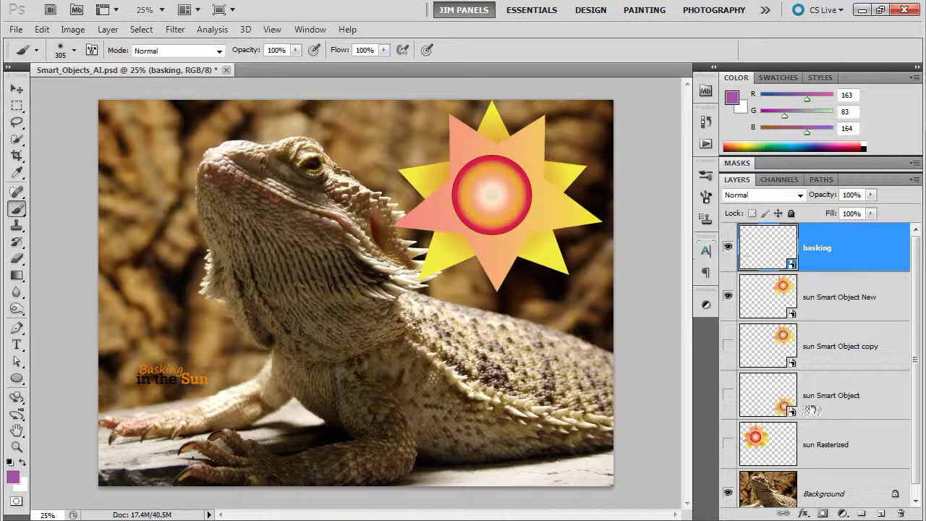
# Add an Outer Glow of about 6 px to the basking text
pyautogui.click(804, 513)
pyautogui.click(832, 392)
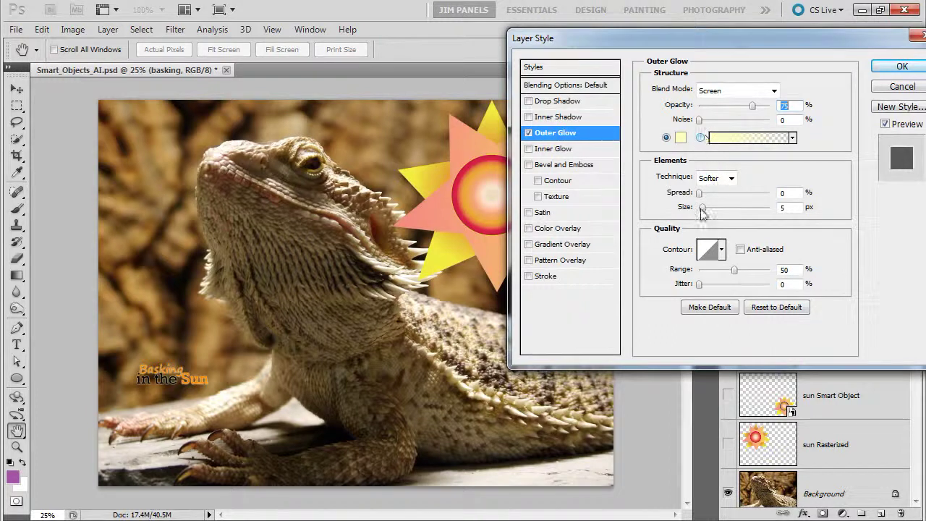
pyautogui.moveTo(702, 208)
pyautogui.mouseDown()
pyautogui.moveTo(714, 208)
pyautogui.moveTo(703, 208)
pyautogui.mouseUp()
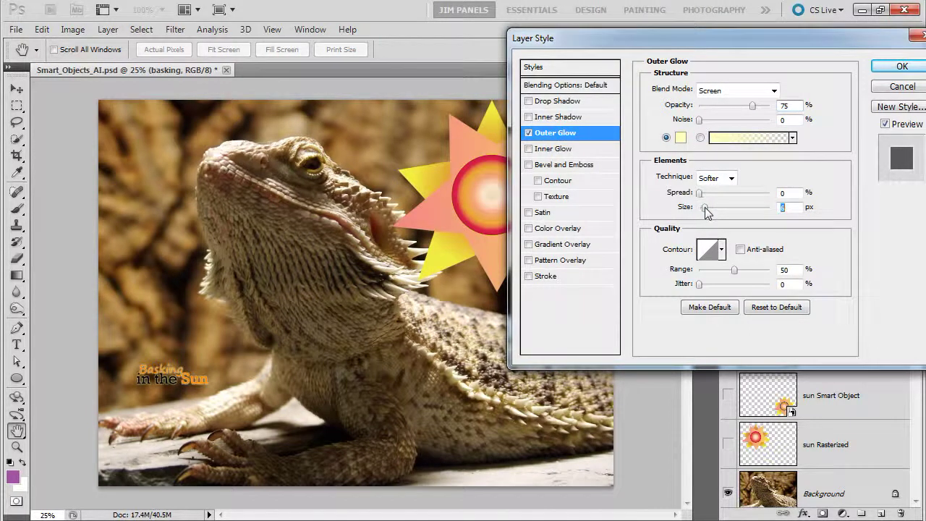
pyautogui.click(901, 66)
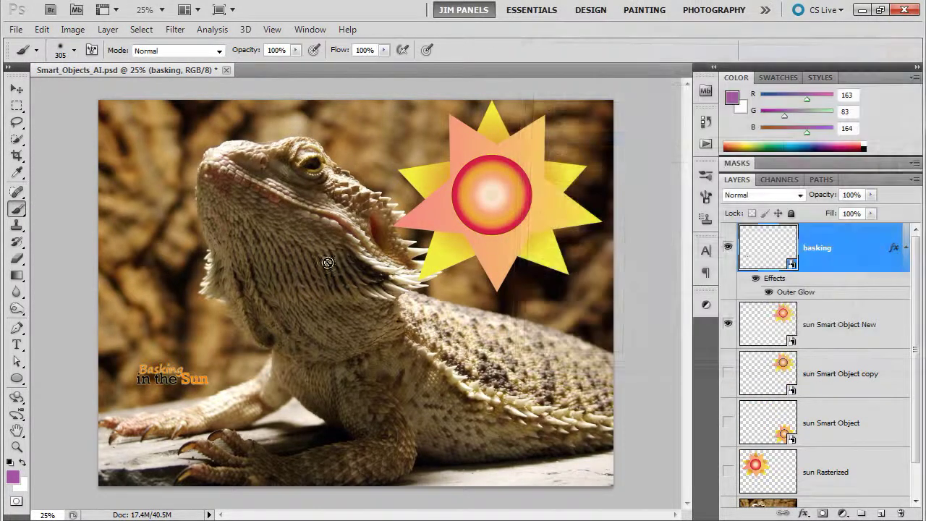
# Apply a Gaussian Blur smart filter with radius 8.9 to the basking text
pyautogui.click(177, 29)
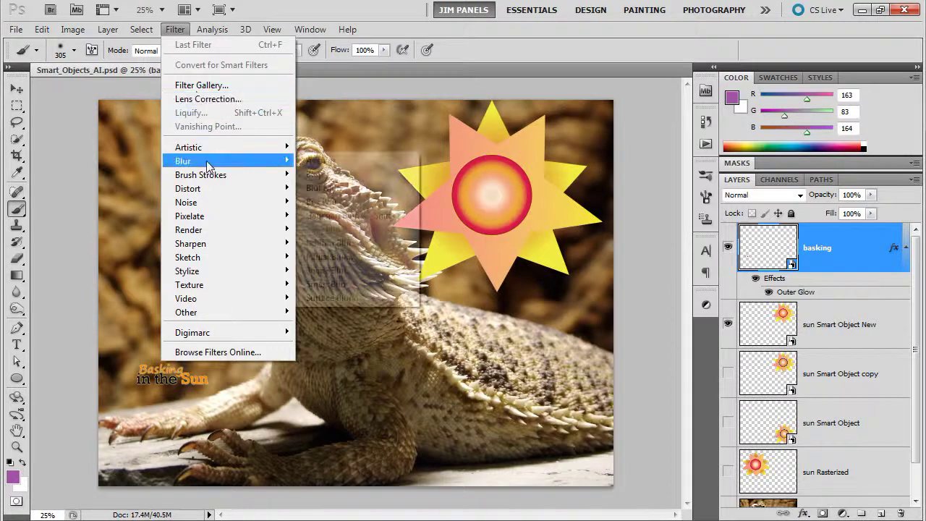
pyautogui.moveTo(245, 166)
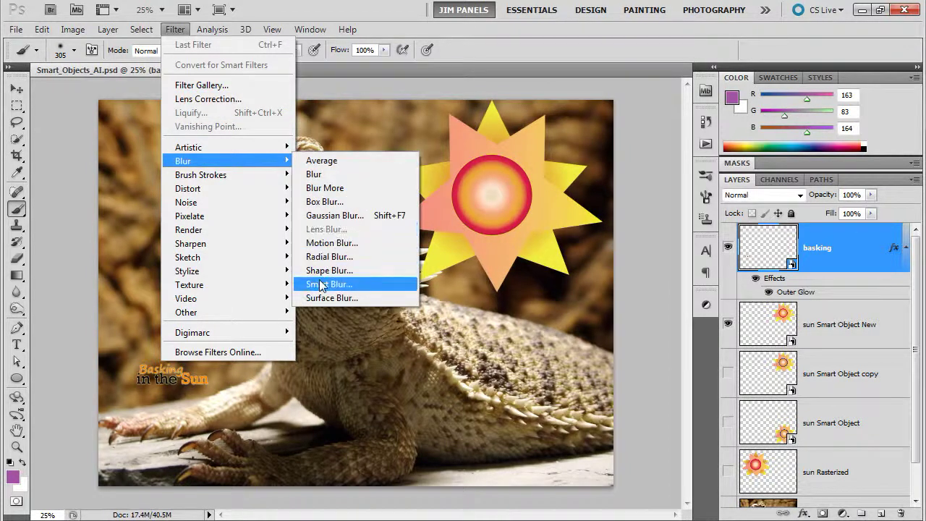
pyautogui.click(322, 215)
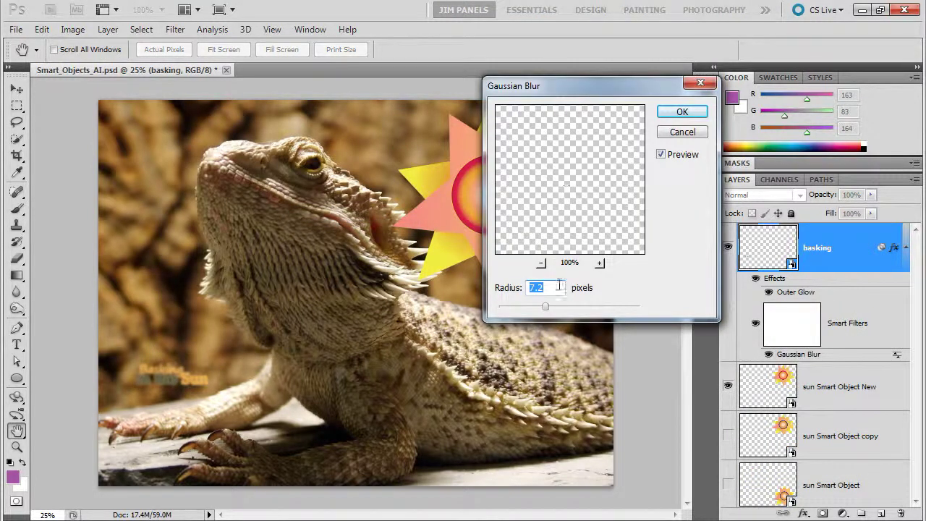
pyautogui.moveTo(546, 305); pyautogui.dragTo(548, 310)
pyautogui.click(684, 113)
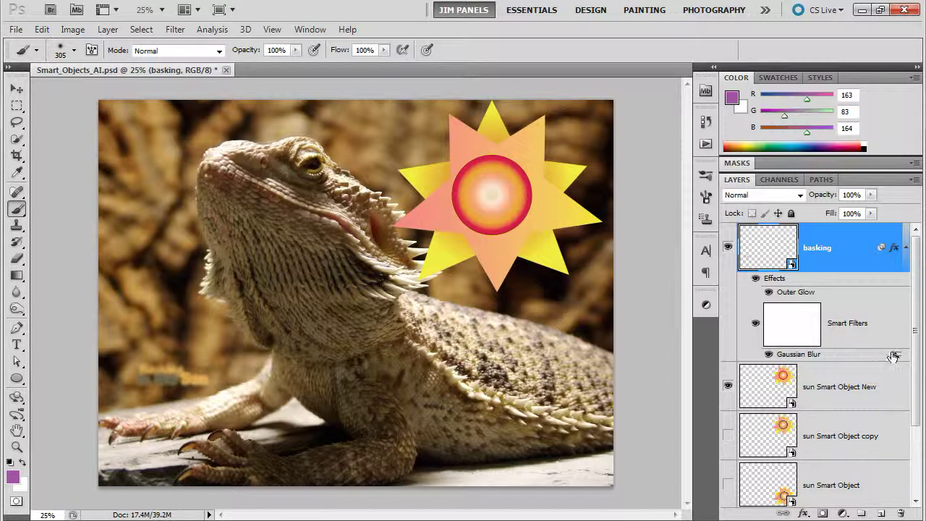
# Re-edit the Gaussian Blur radius, then switch the smart filter off to keep the text crisp
pyautogui.doubleClick(819, 357)
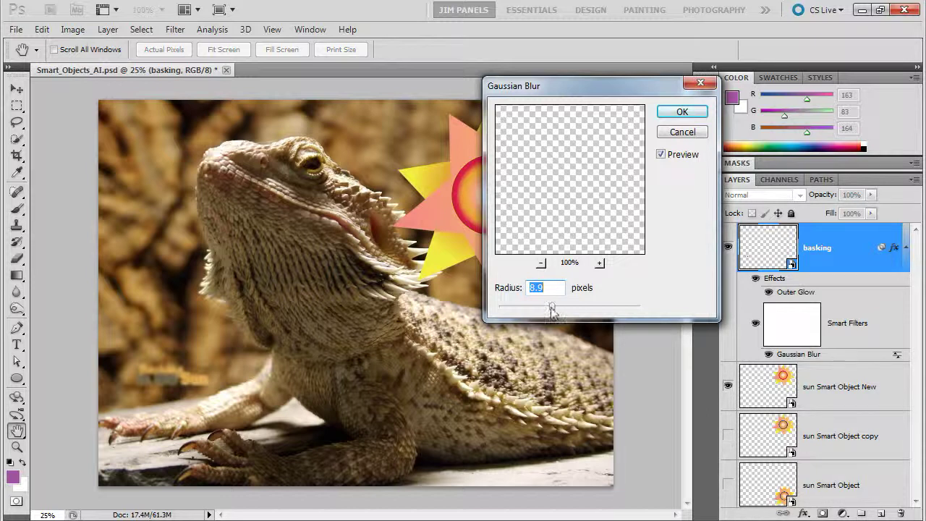
pyautogui.moveTo(551, 308); pyautogui.dragTo(581, 306)
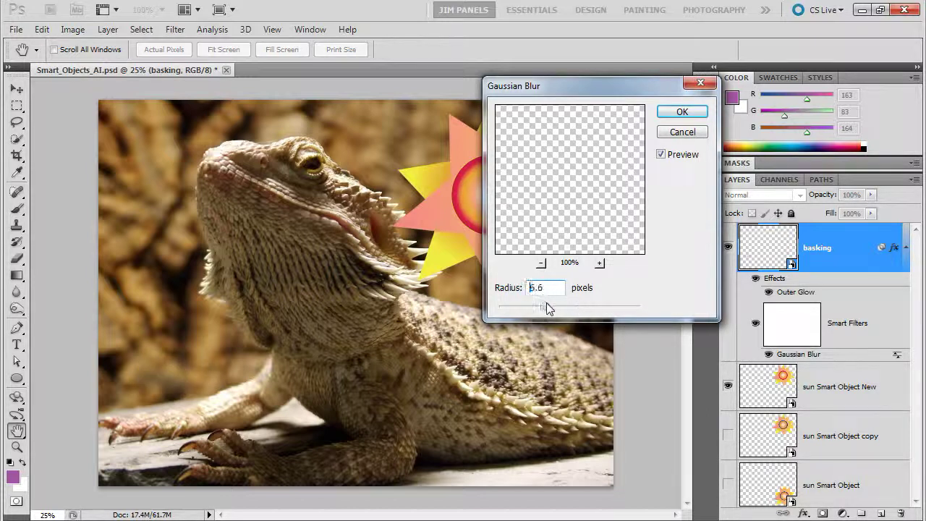
pyautogui.click(699, 116)
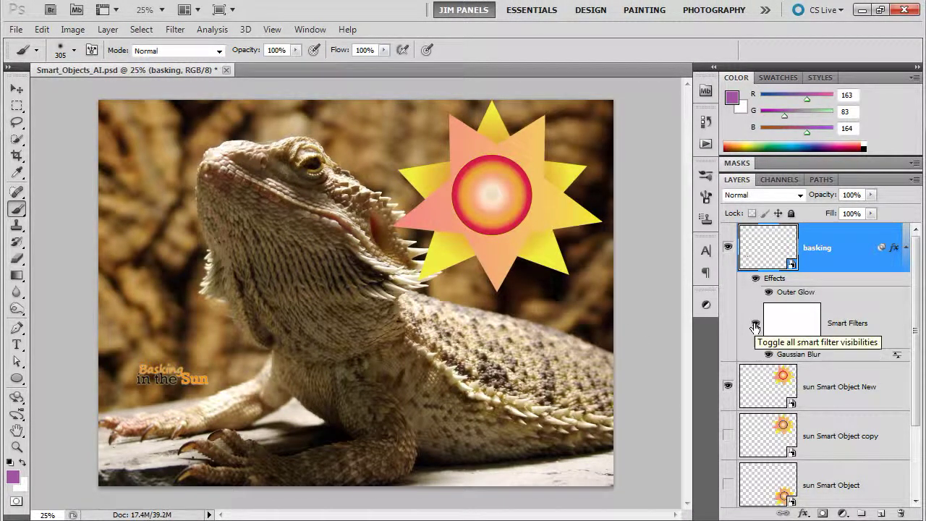
pyautogui.click(754, 326)
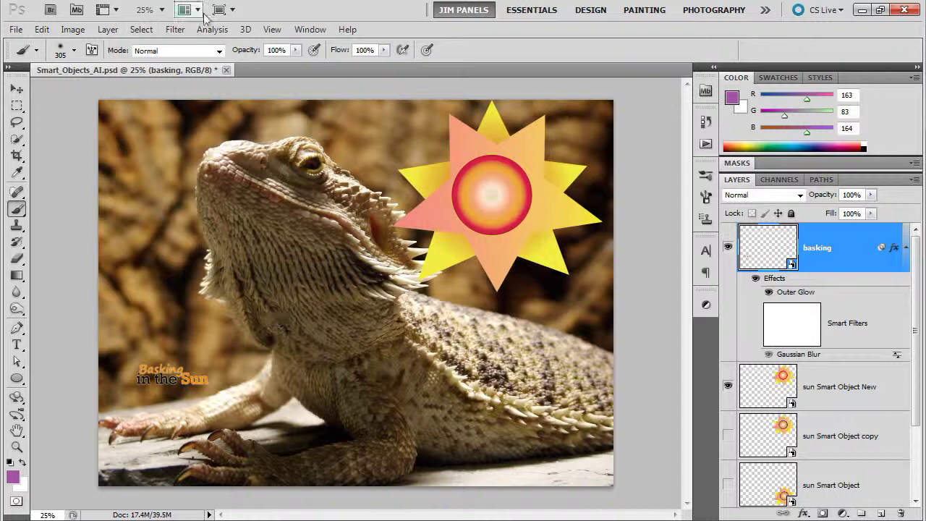
pyautogui.click(175, 29)
pyautogui.moveTo(203, 216)
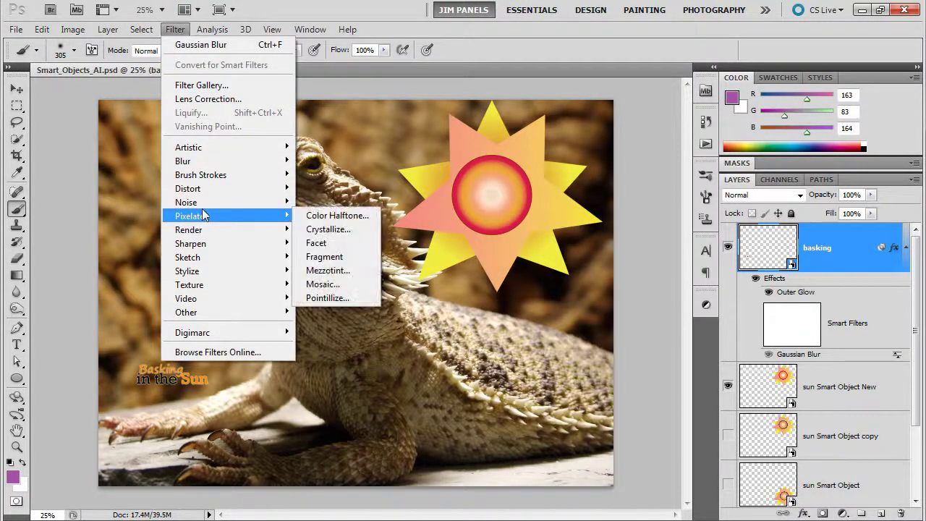
pyautogui.moveTo(207, 174)
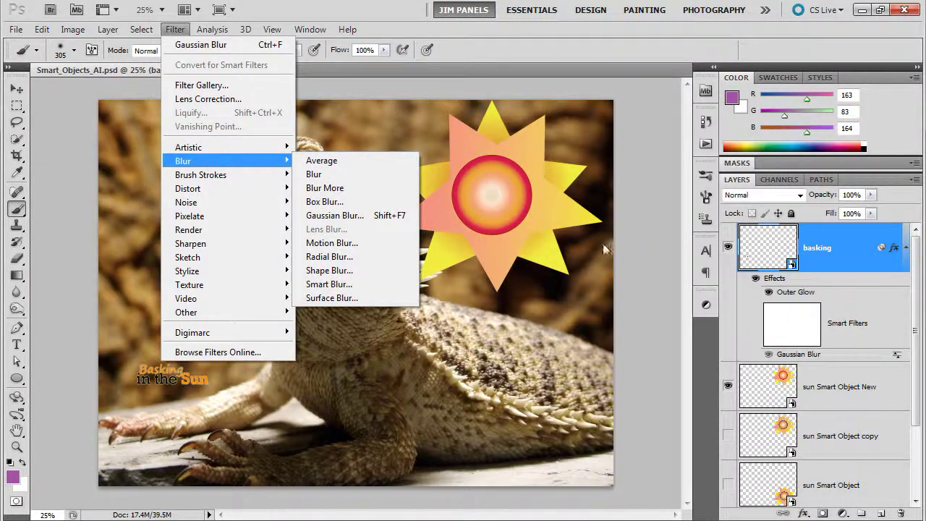
pyautogui.click(383, 392)
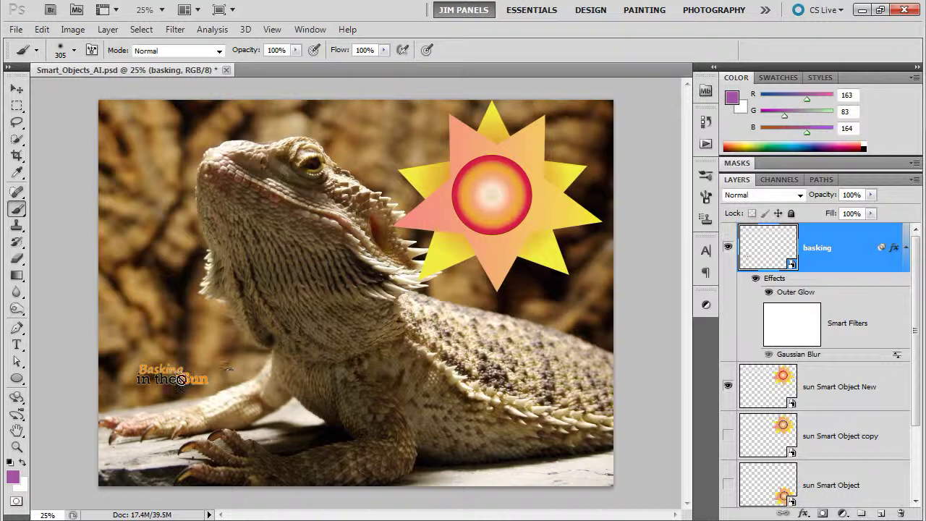
# Move the title up, scale it to about 396%, and position it across the dragon's chest
pyautogui.click(17, 88)
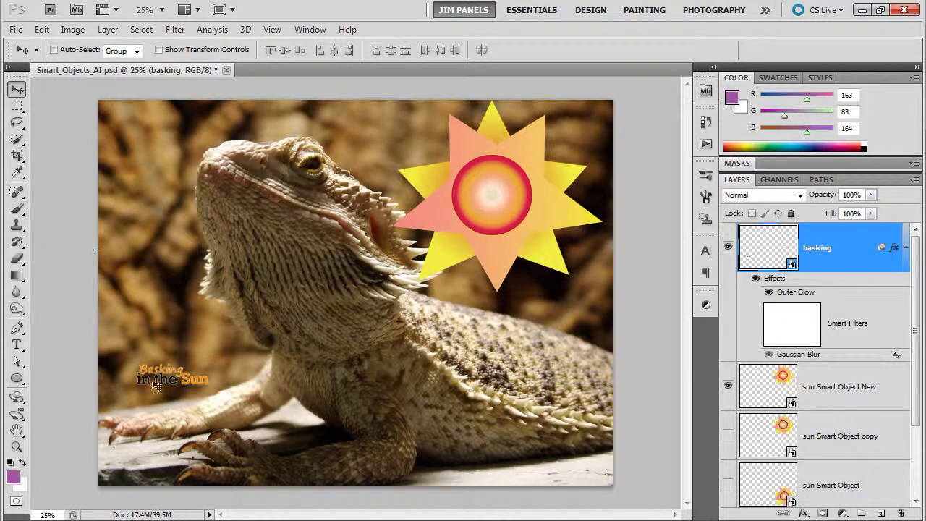
pyautogui.moveTo(155, 386); pyautogui.dragTo(151, 359)
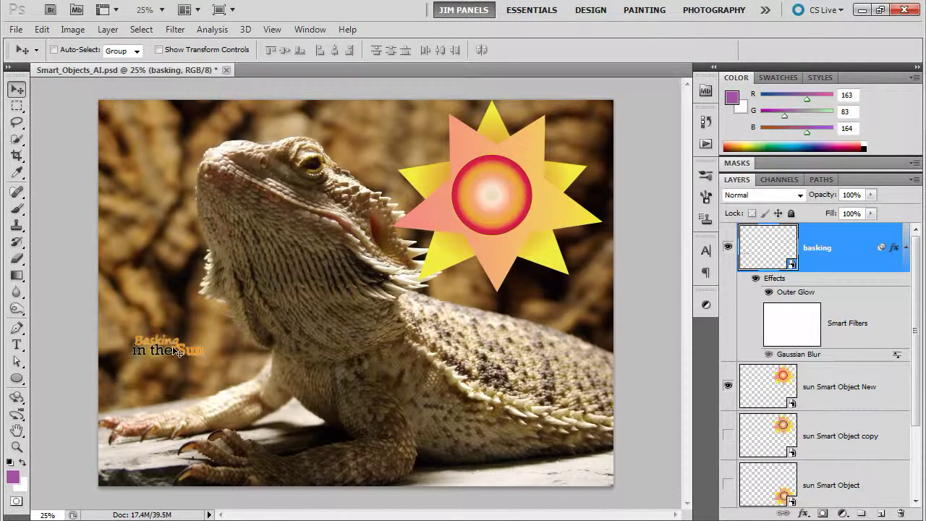
pyautogui.hotkey('ctrl', 't')
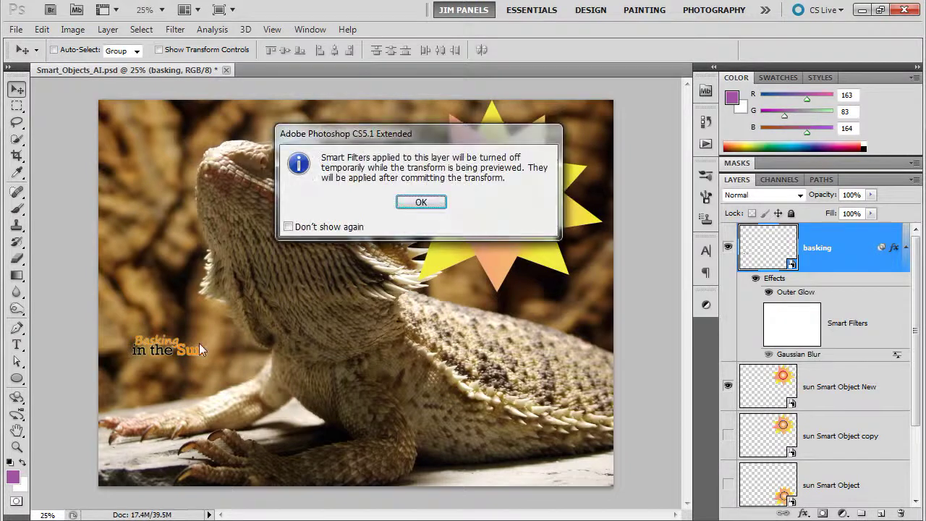
pyautogui.click(422, 202)
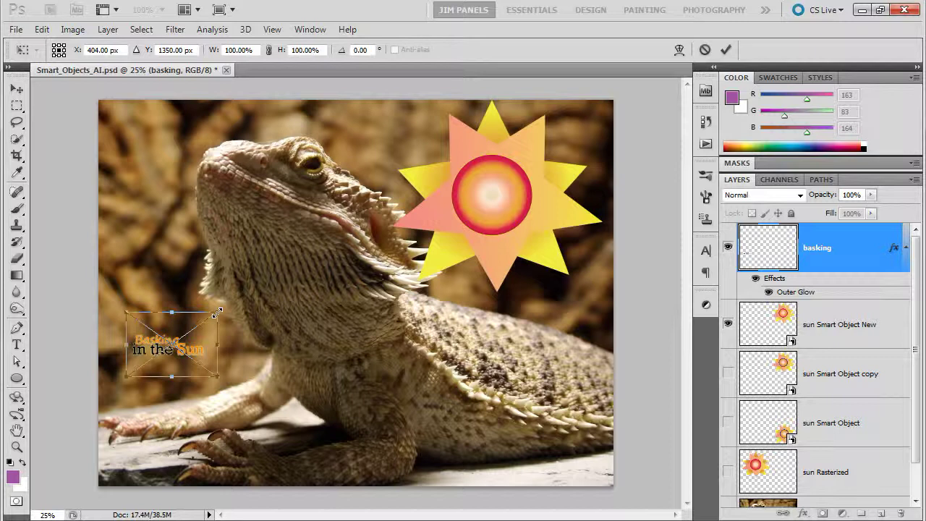
pyautogui.moveTo(217, 312); pyautogui.dragTo(352, 216)
pyautogui.moveTo(203, 375); pyautogui.dragTo(323, 318)
# Commit the scaled title and hide its Outer Glow effect, checking the letters up close
pyautogui.press('Return')
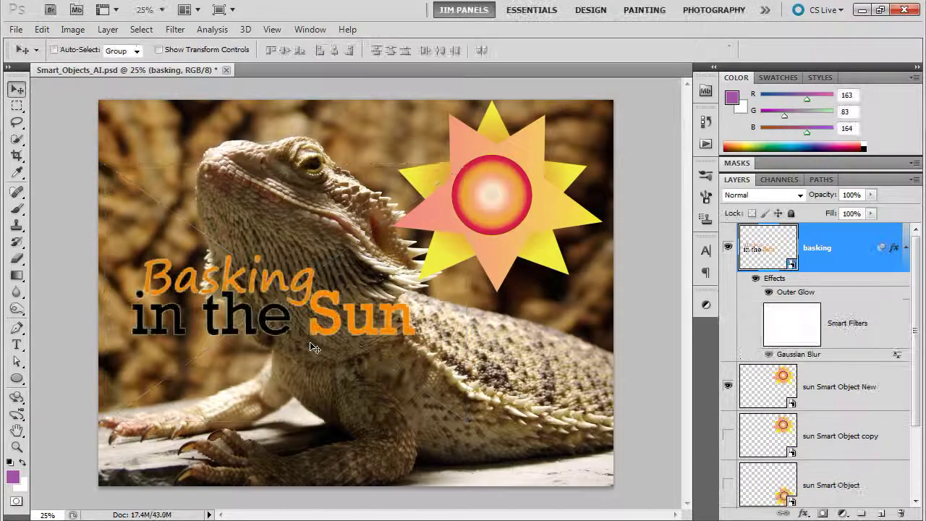
pyautogui.click(16, 446)
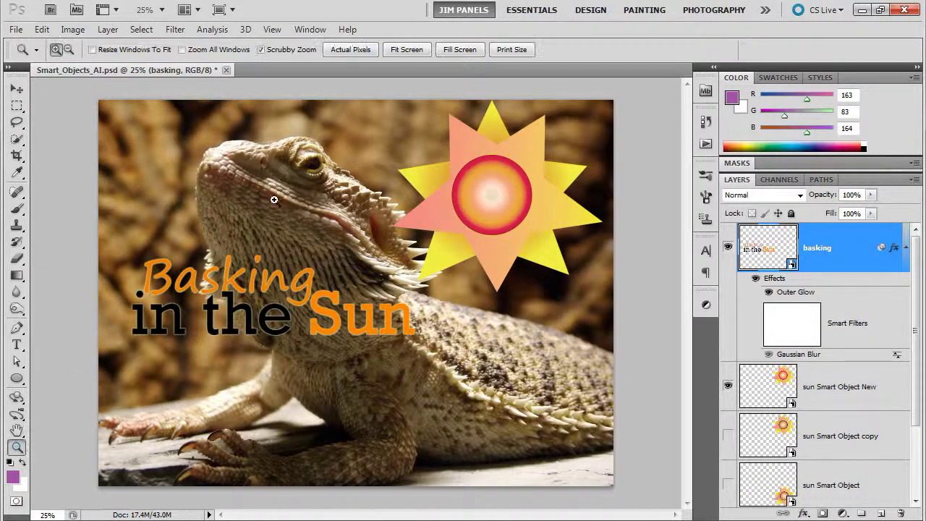
pyautogui.click(304, 279)
pyautogui.moveTo(306, 279); pyautogui.dragTo(306, 286)
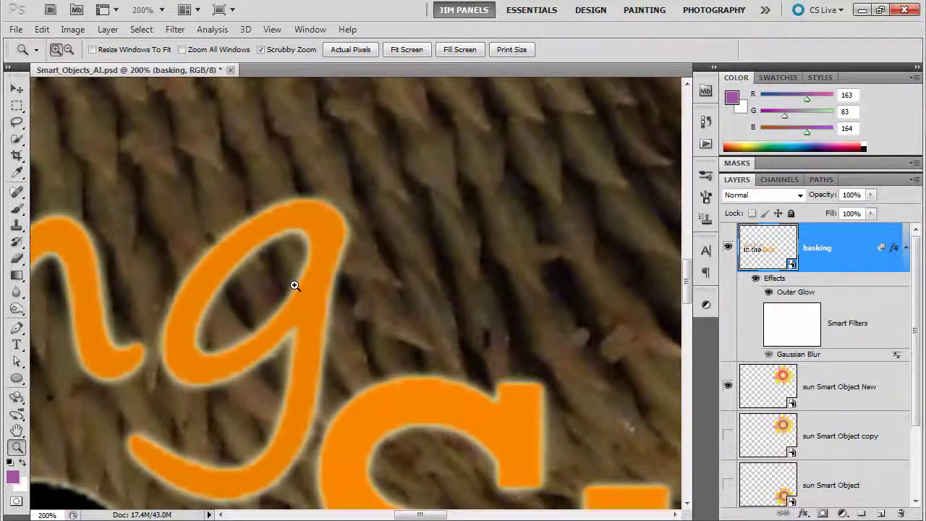
pyautogui.click(768, 292)
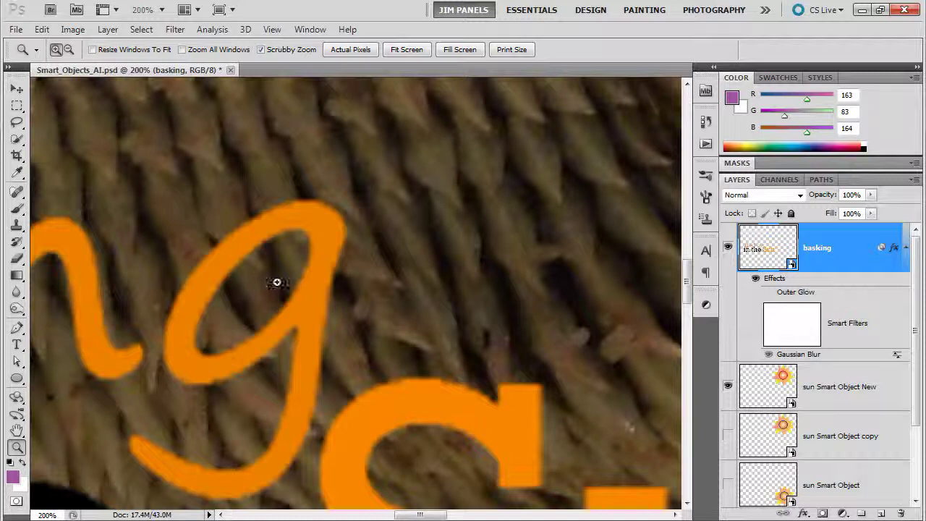
pyautogui.moveTo(276, 282); pyautogui.dragTo(309, 355)
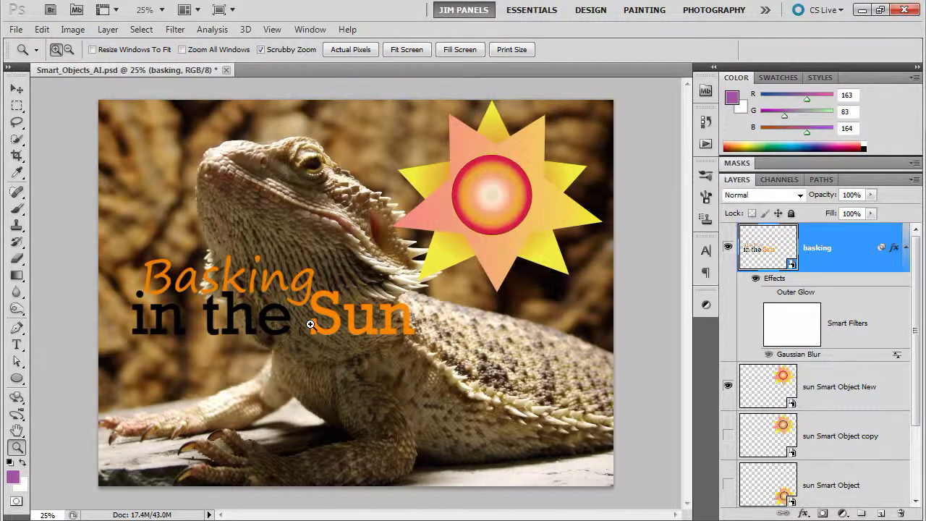
# Open the basking smart object's contents as basking.psd and zoom in to inspect the text
pyautogui.rightClick(829, 249)
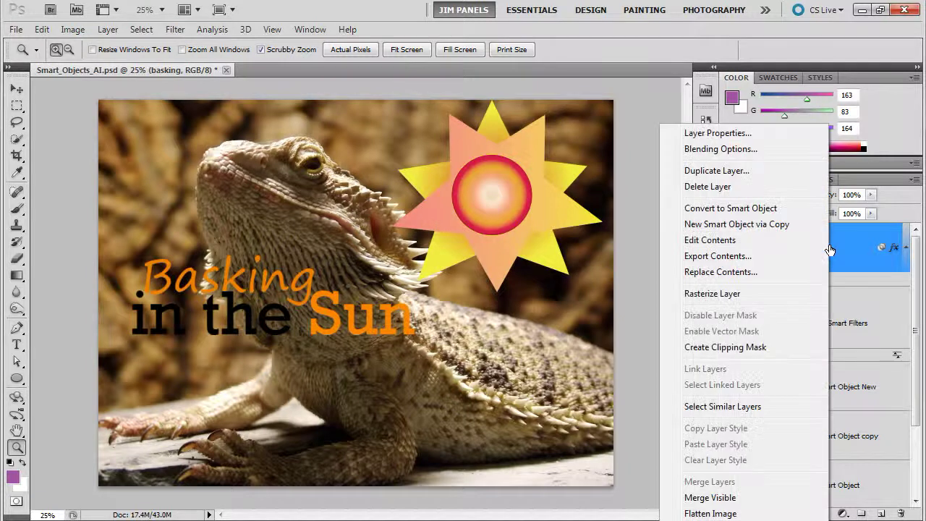
pyautogui.click(766, 244)
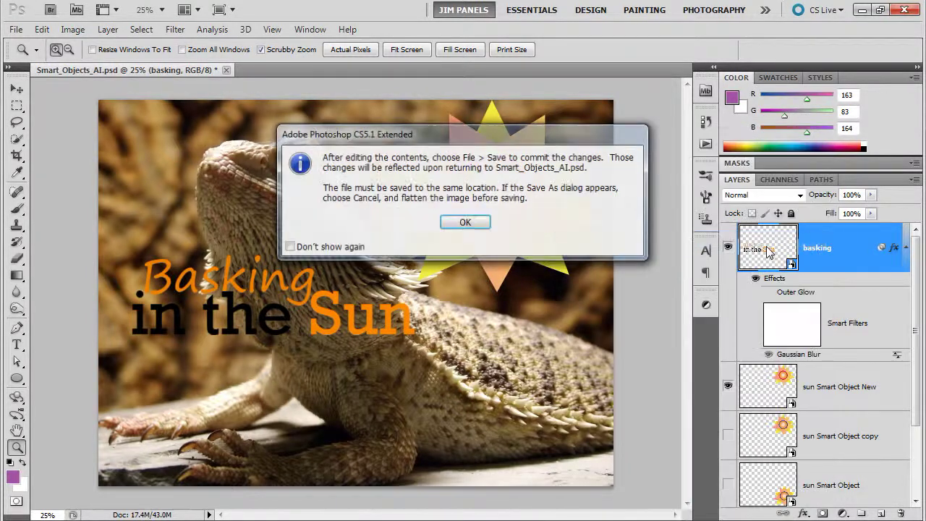
pyautogui.click(469, 226)
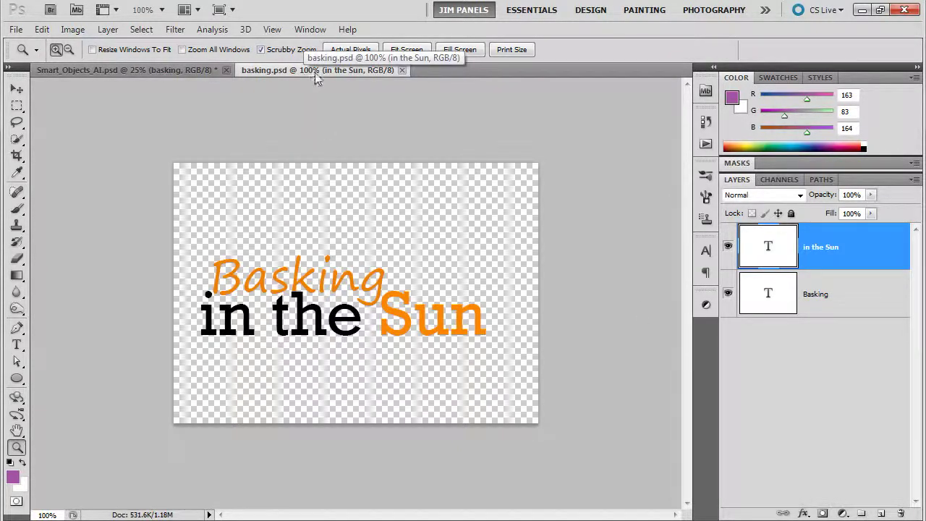
pyautogui.click(305, 300)
pyautogui.click(303, 289)
pyautogui.click(304, 287)
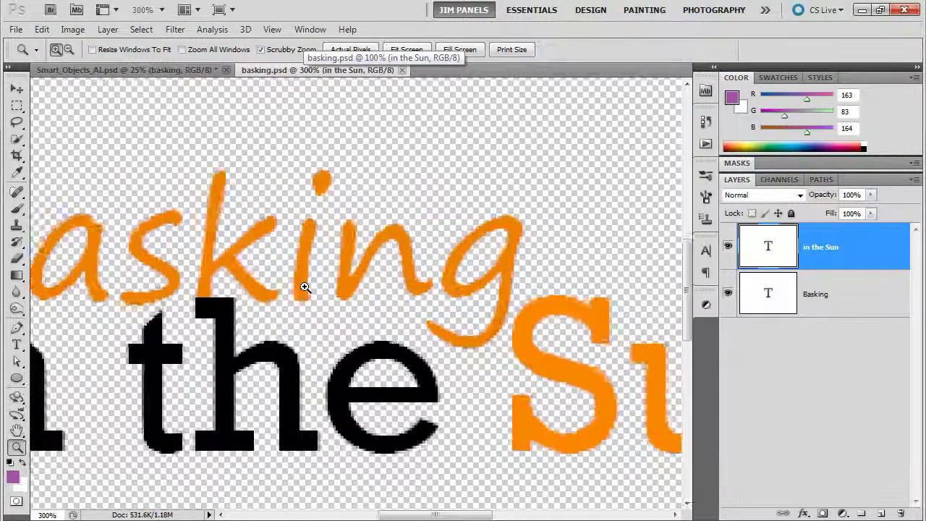
pyautogui.hotkey('ctrl', '1')
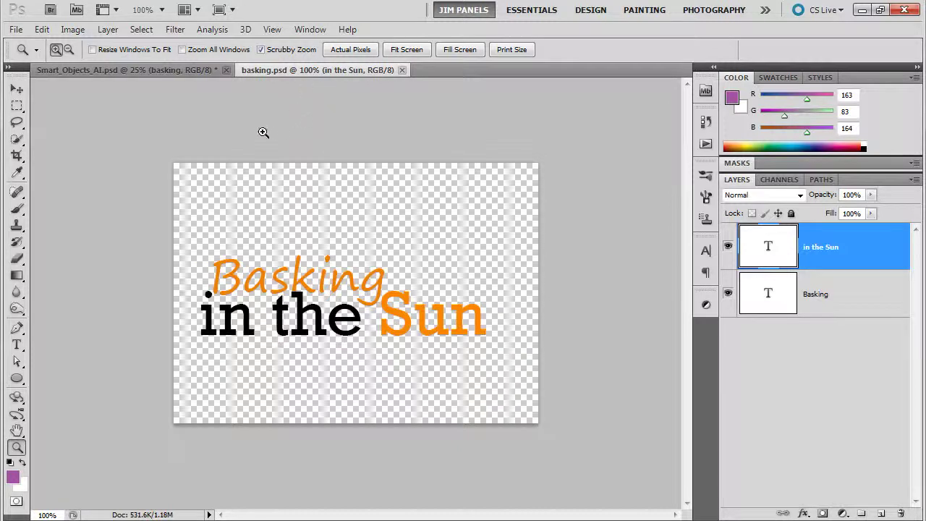
# Resample basking.psd to 300 ppi resolution, 2100 × 1500 pixels, in Image Size
pyautogui.click(70, 32)
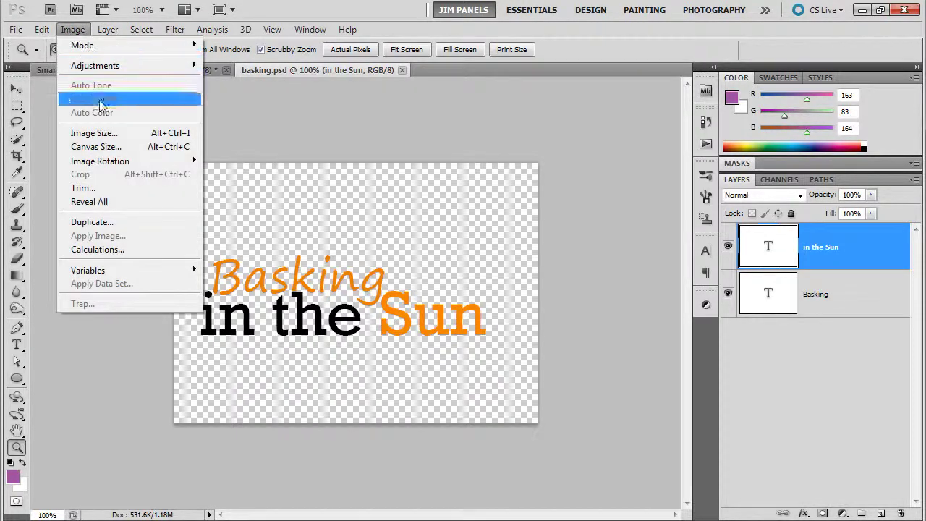
pyautogui.click(106, 133)
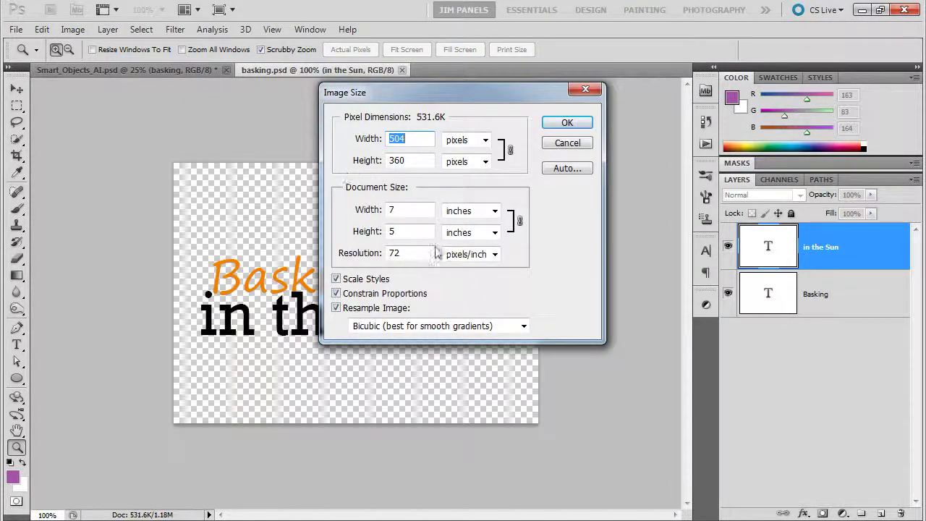
pyautogui.doubleClick(393, 253)
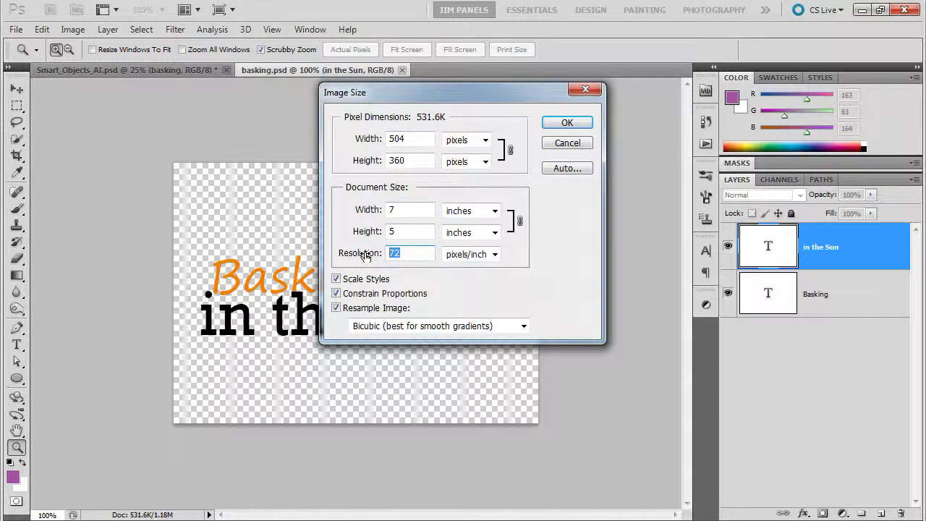
pyautogui.write('300')
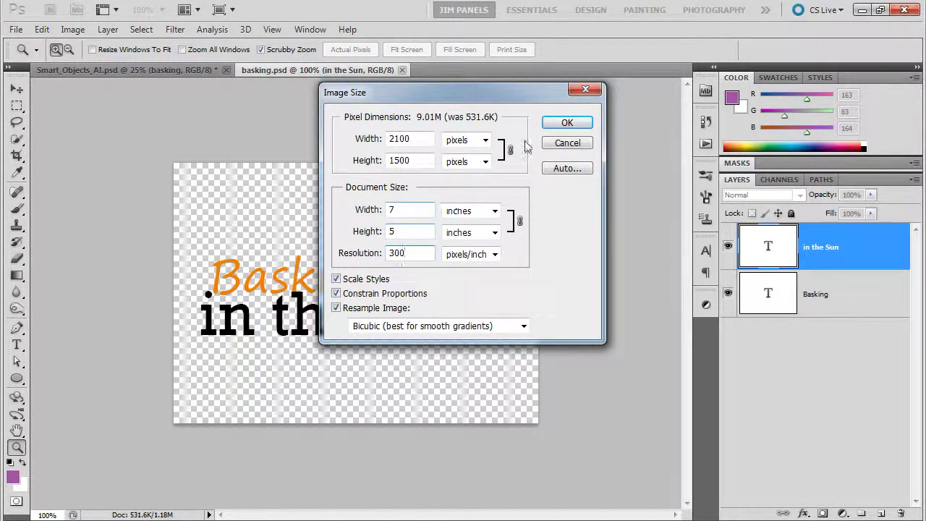
pyautogui.doubleClick(403, 139)
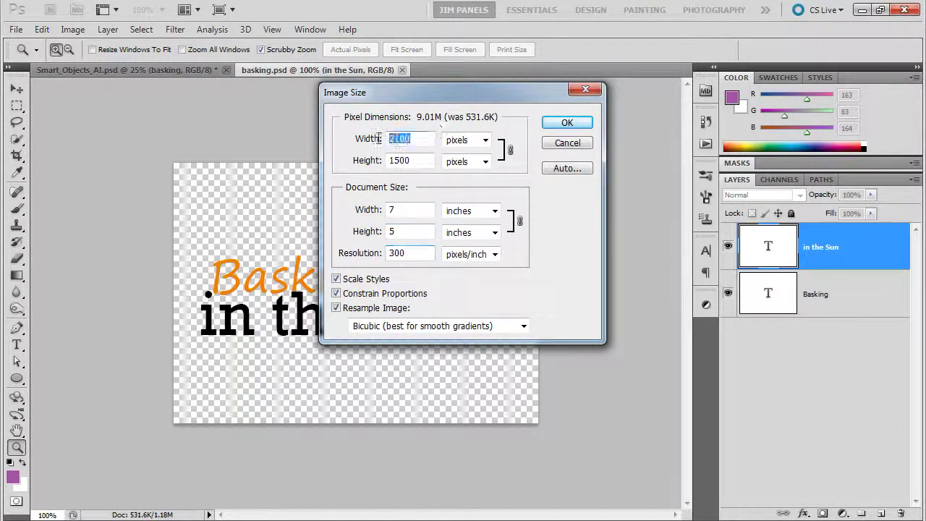
pyautogui.click(563, 125)
# Save and close basking.psd, then zoom in on the updated title in the composite
pyautogui.click(422, 213)
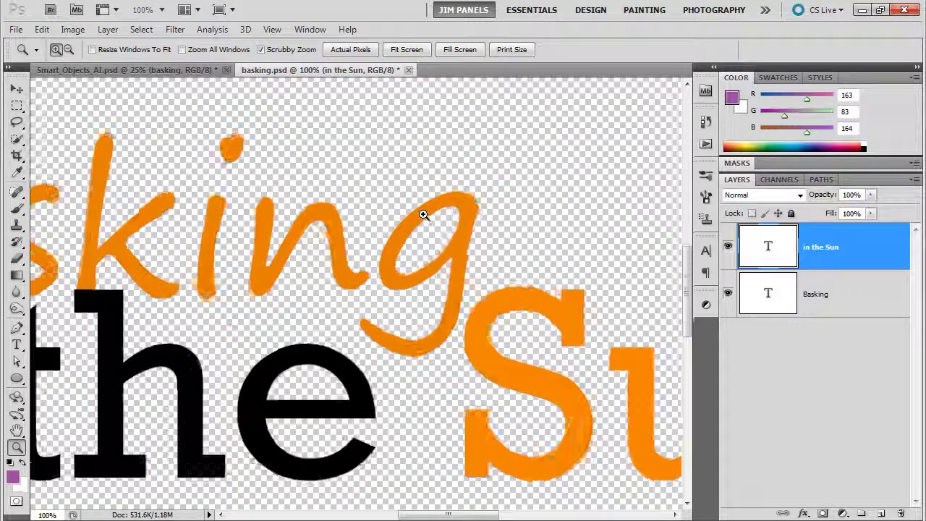
pyautogui.keyDown('alt'); pyautogui.click(423, 216); pyautogui.keyUp('alt')
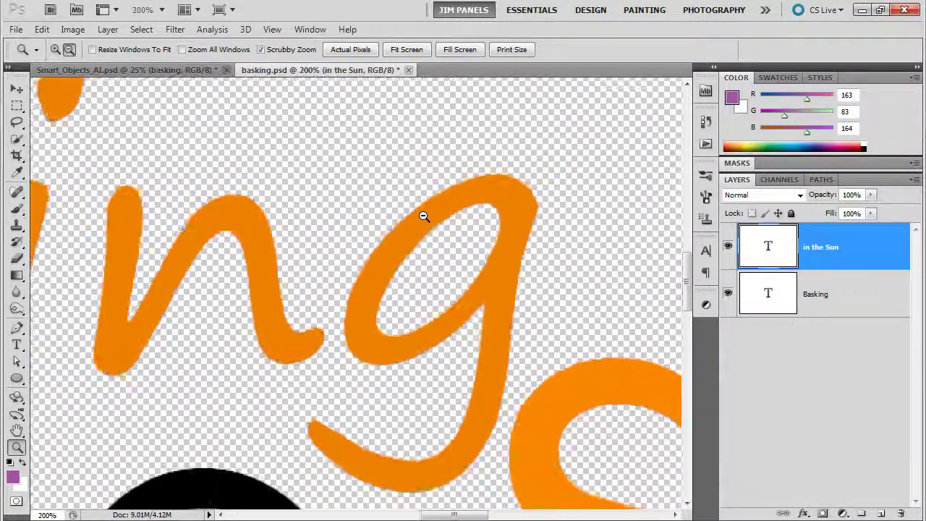
pyautogui.keyDown('alt'); pyautogui.click(419, 226); pyautogui.keyUp('alt')
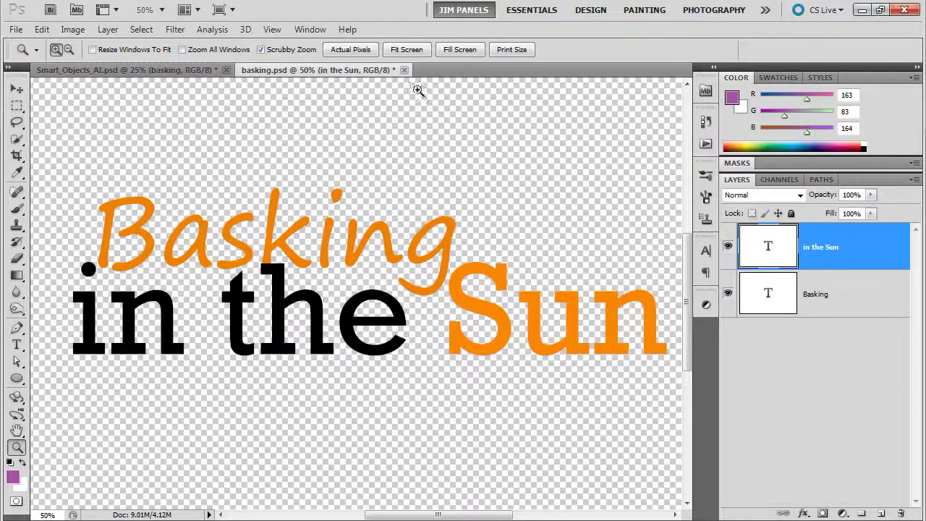
pyautogui.click(405, 70)
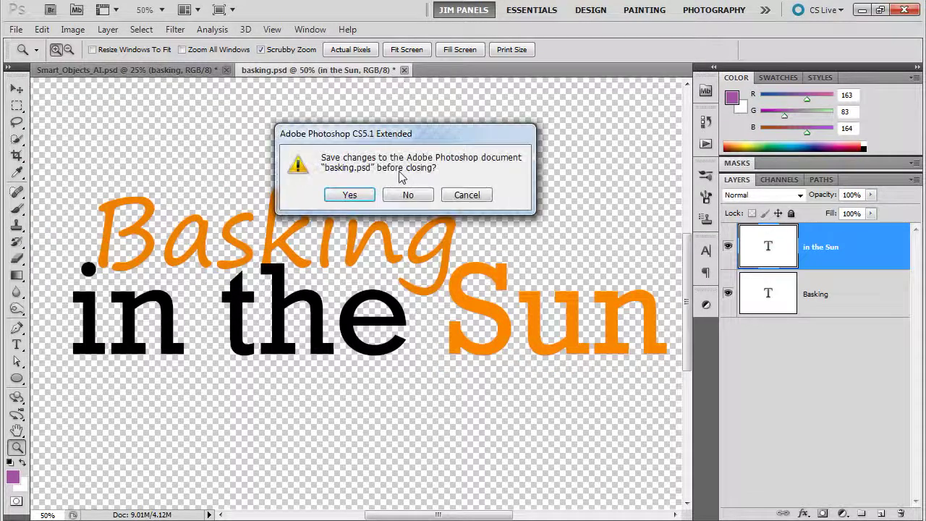
pyautogui.click(351, 195)
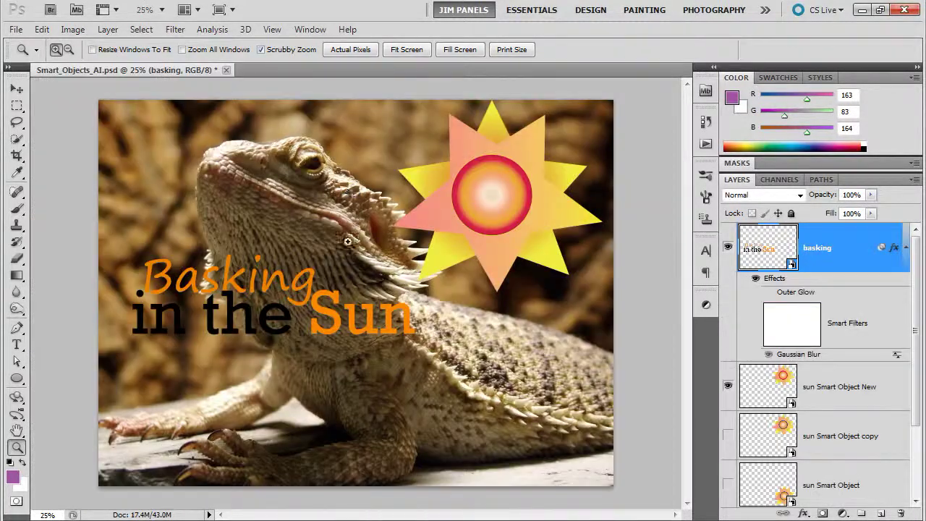
pyautogui.moveTo(304, 278); pyautogui.dragTo(317, 332)
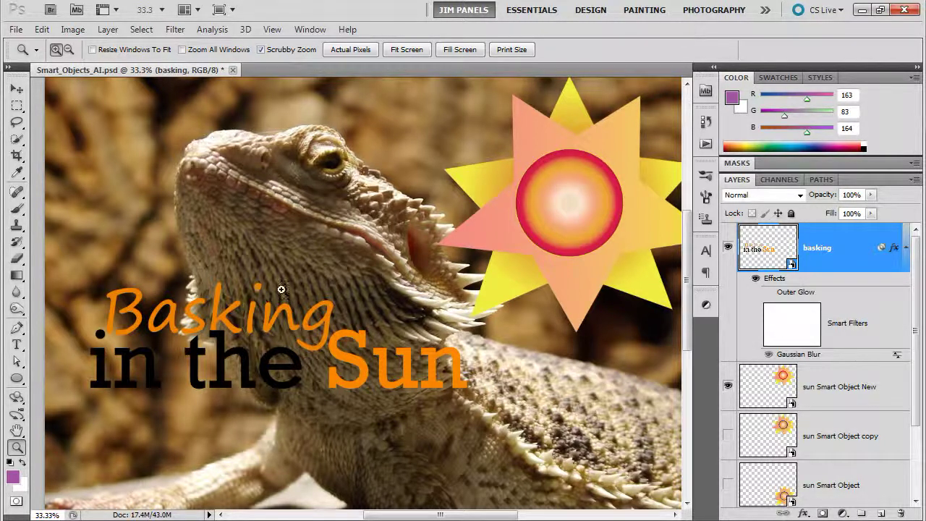
# Open the basking smart object's contents again for editing
pyautogui.rightClick(842, 253)
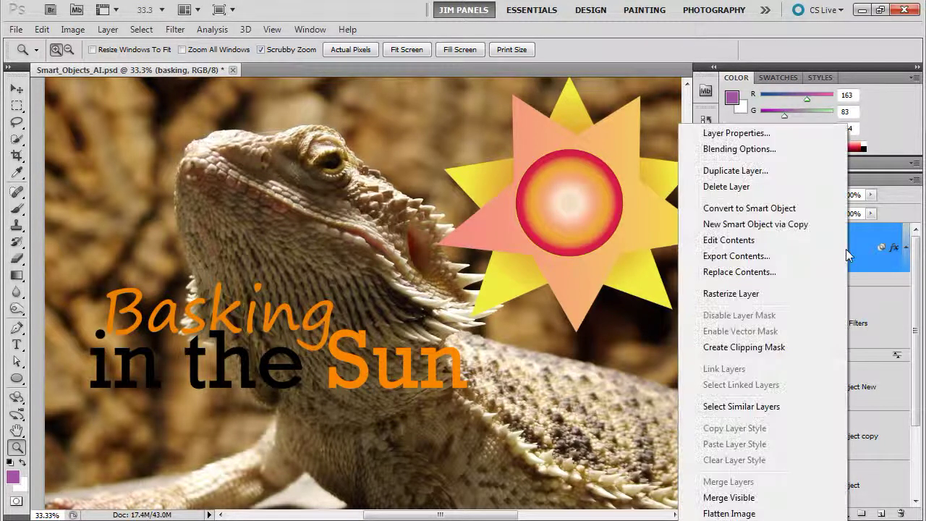
pyautogui.click(789, 239)
pyautogui.click(483, 226)
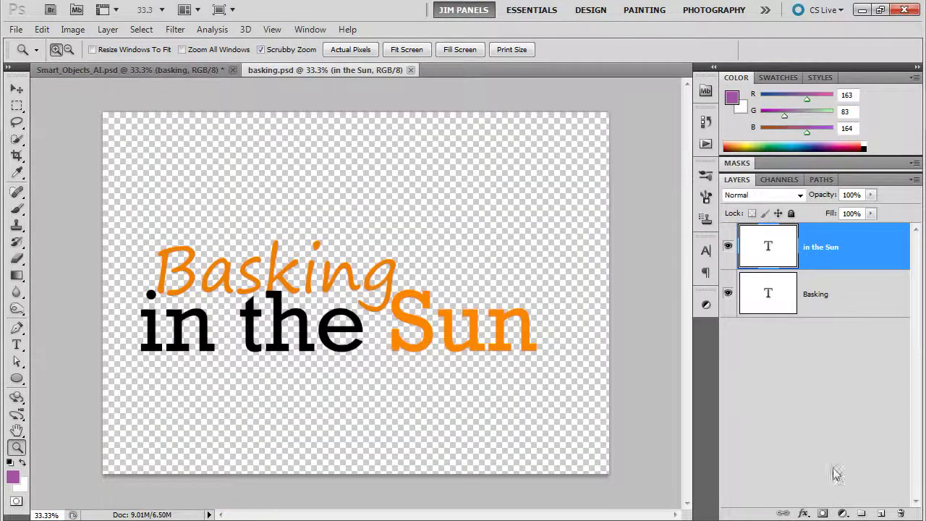
# Give the 'in the Sun' layer a Color Dodge Gradient Overlay and a size-18 Drop Shadow
pyautogui.click(802, 512)
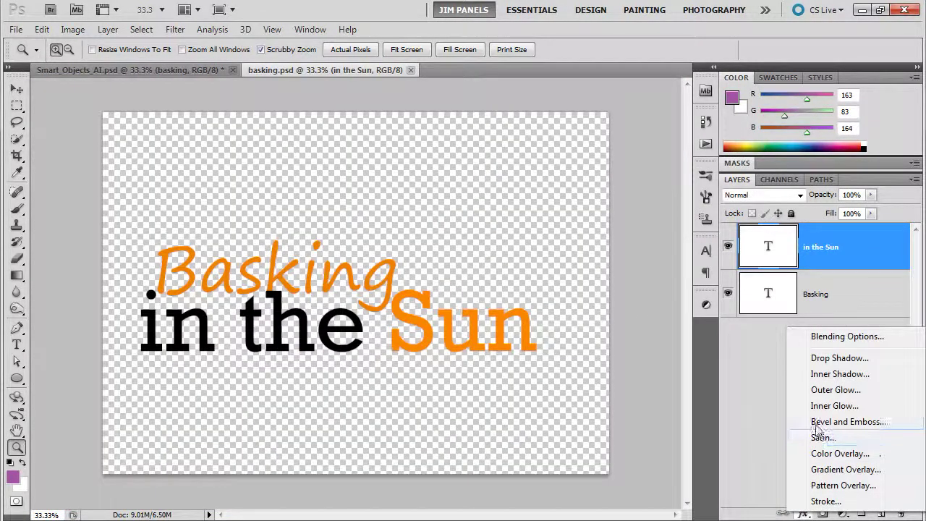
pyautogui.click(825, 469)
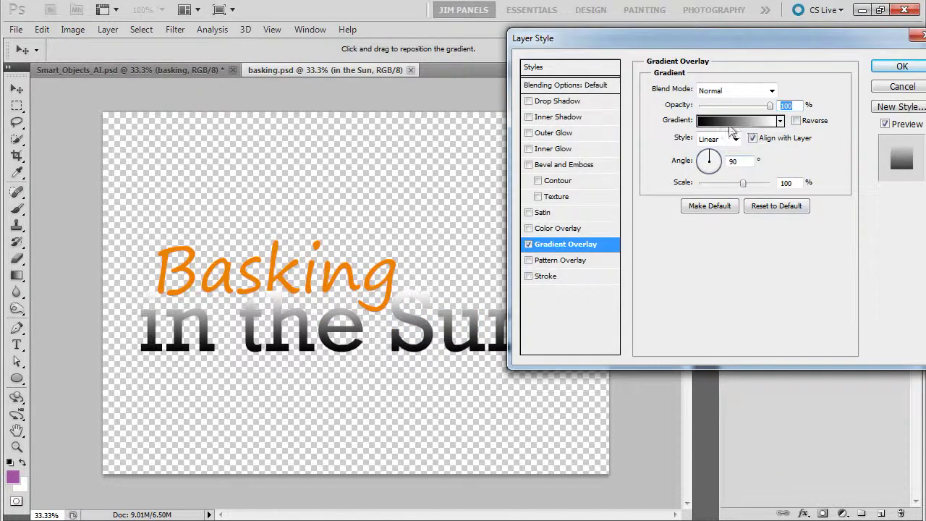
pyautogui.click(723, 91)
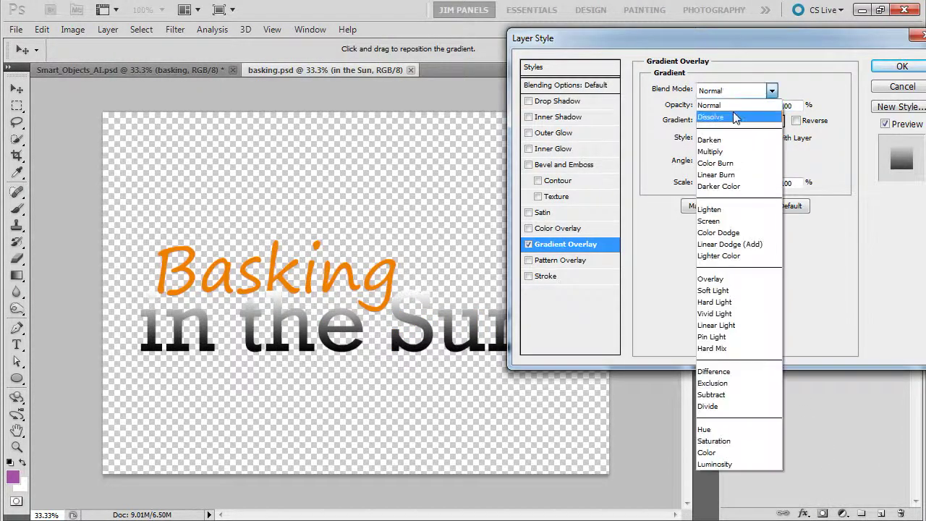
pyautogui.click(725, 233)
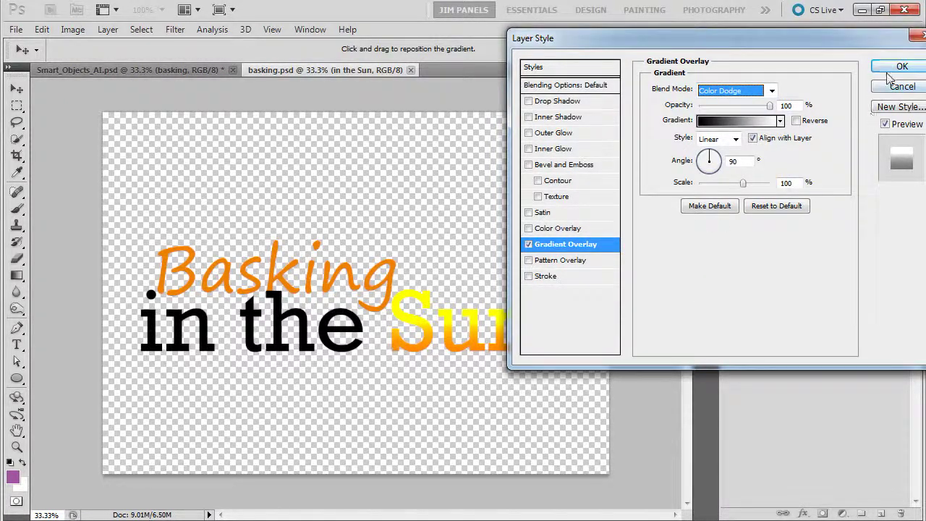
pyautogui.click(556, 103)
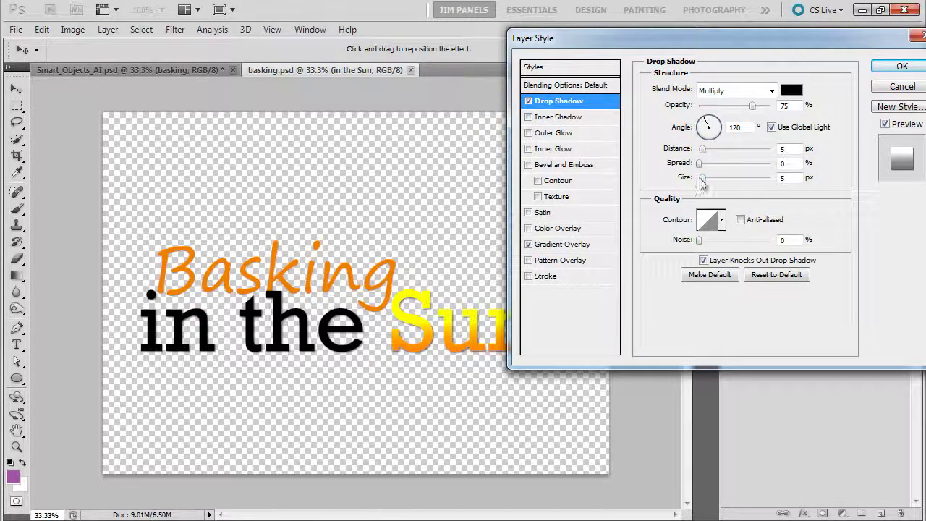
pyautogui.moveTo(702, 178); pyautogui.dragTo(711, 182)
pyautogui.moveTo(702, 149); pyautogui.dragTo(705, 149)
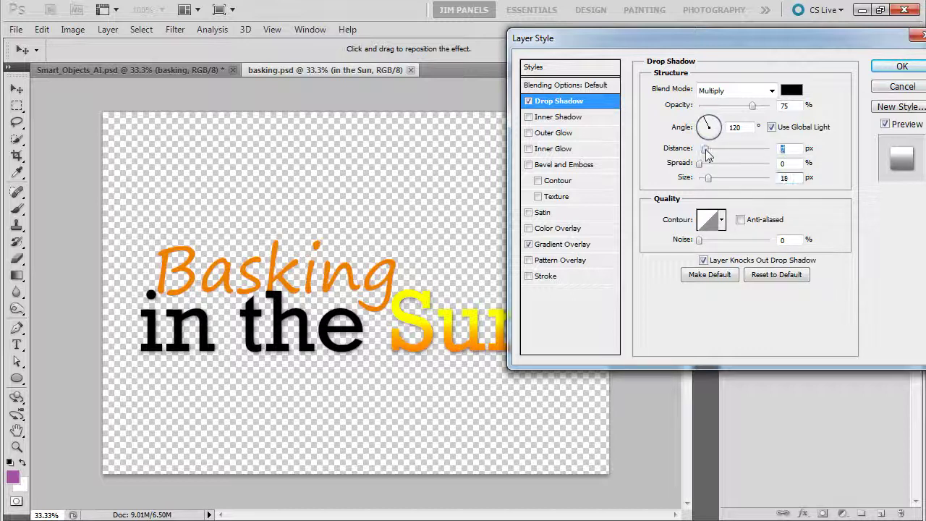
# Copy the 'in the Sun' layer style onto Basking, then save and close basking.psd
pyautogui.click(897, 72)
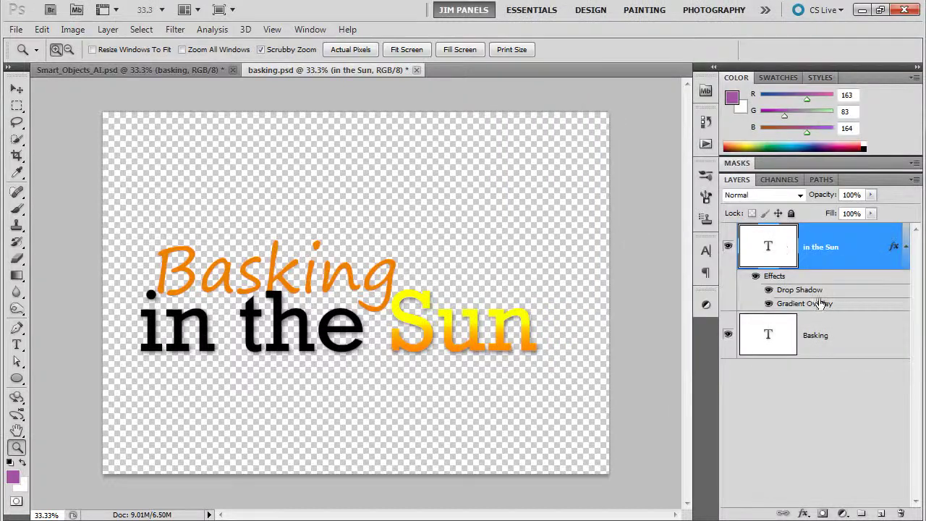
pyautogui.rightClick(817, 253)
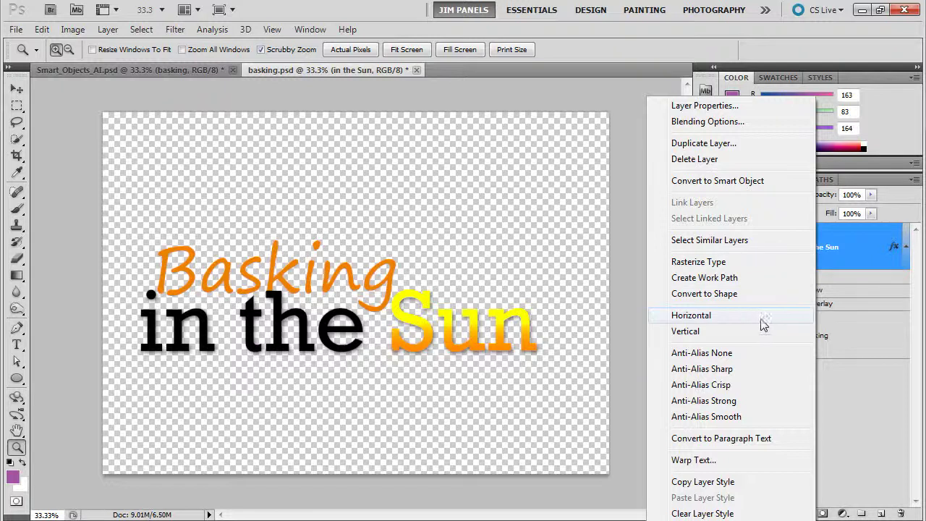
pyautogui.click(721, 483)
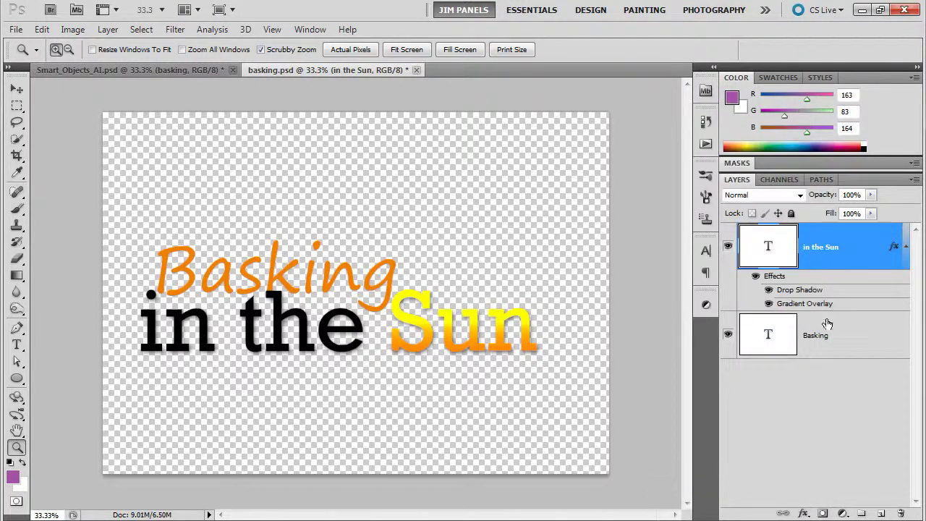
pyautogui.rightClick(828, 322)
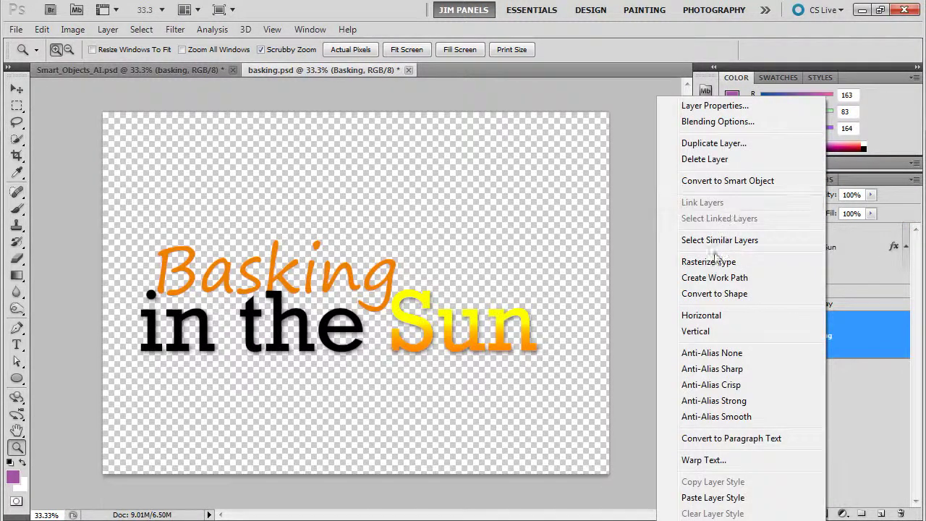
pyautogui.click(696, 497)
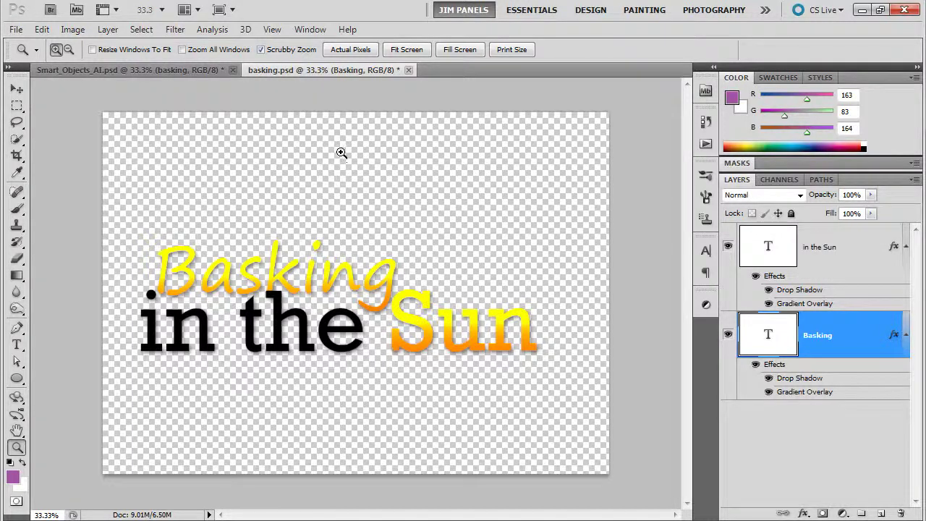
pyautogui.click(409, 70)
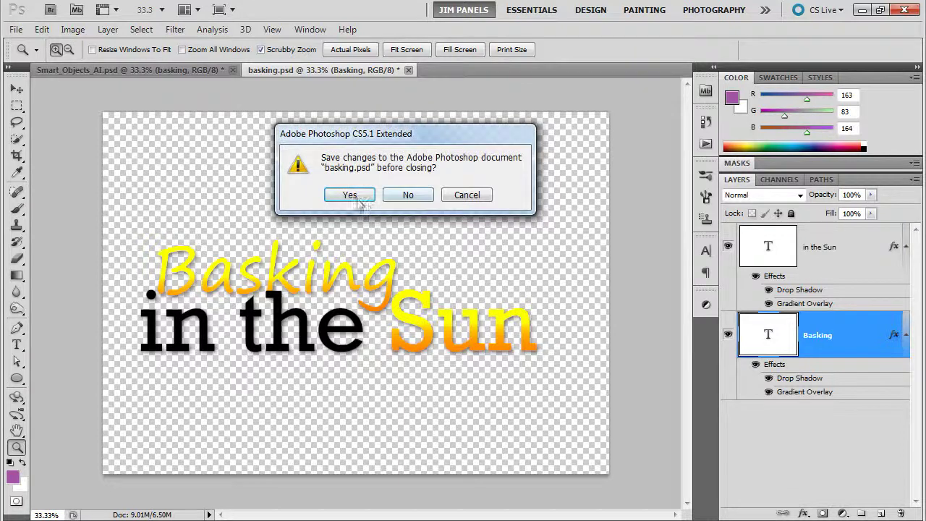
pyautogui.click(353, 197)
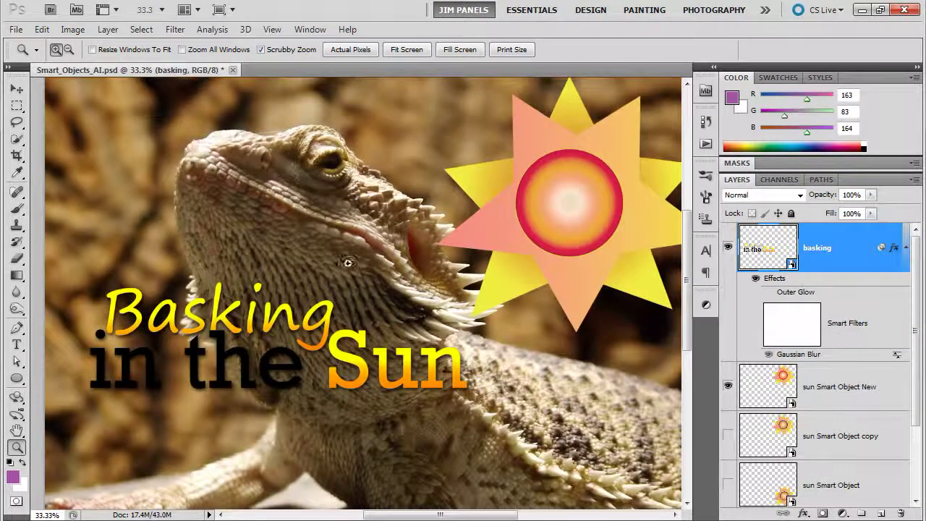
# Zoom out and drag the 'Basking in the Sun' title down and slightly right, just below the sun
pyautogui.keyDown('alt'); pyautogui.click(393, 313); pyautogui.keyUp('alt')
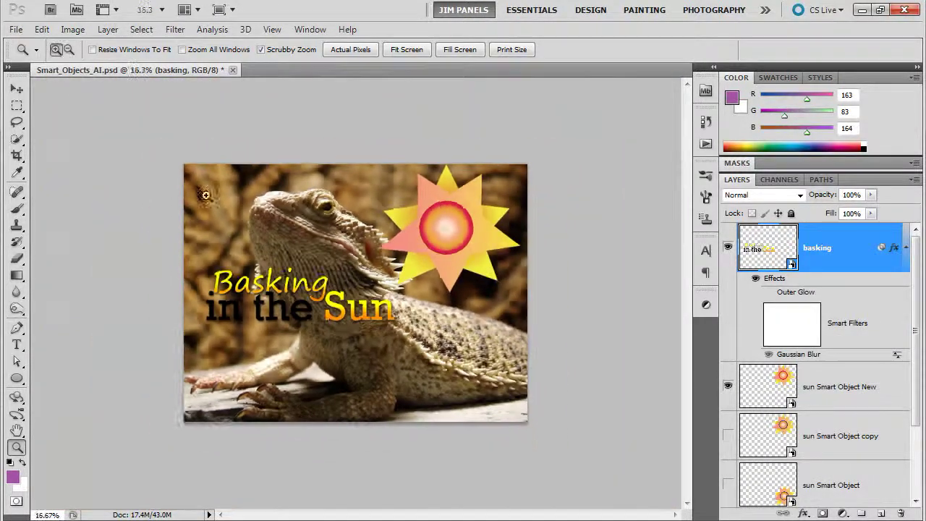
pyautogui.click(17, 88)
pyautogui.moveTo(358, 318); pyautogui.dragTo(360, 371)
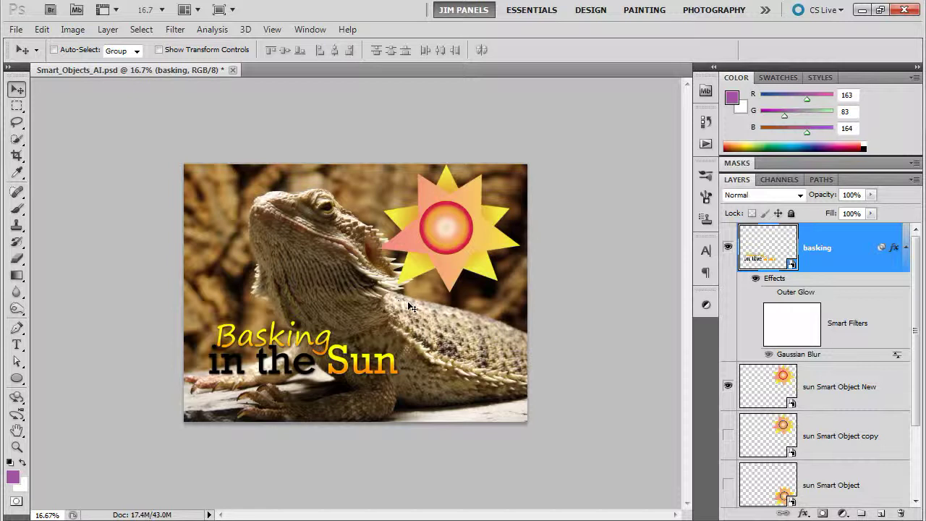
pyautogui.click(15, 29)
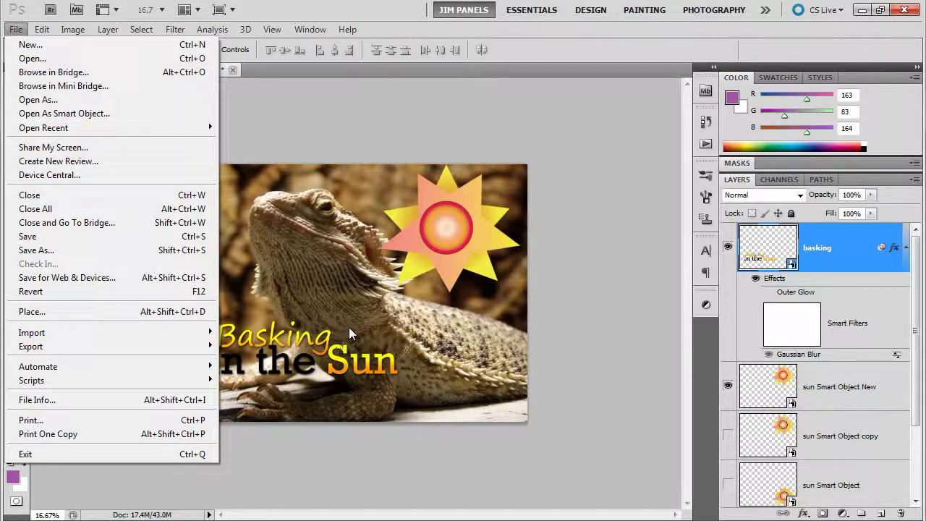
pyautogui.click(394, 90)
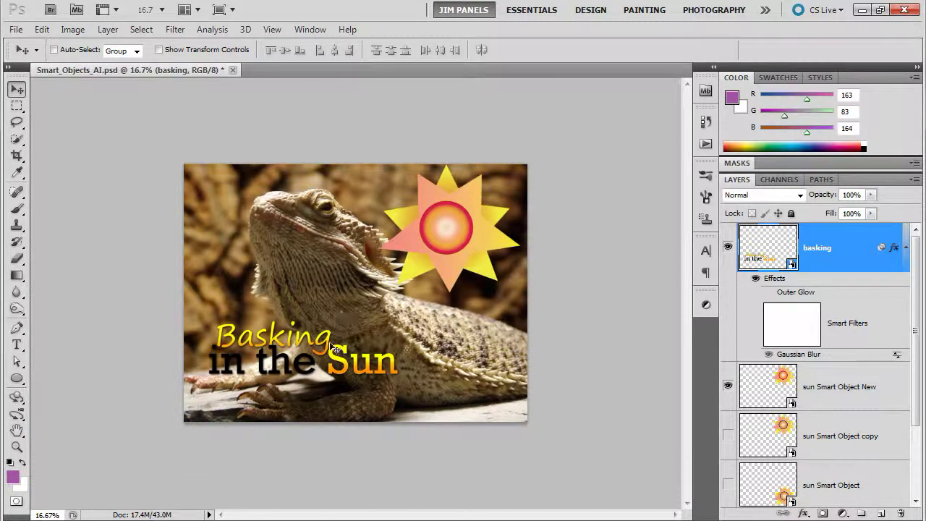
pyautogui.click(17, 446)
pyautogui.click(404, 357)
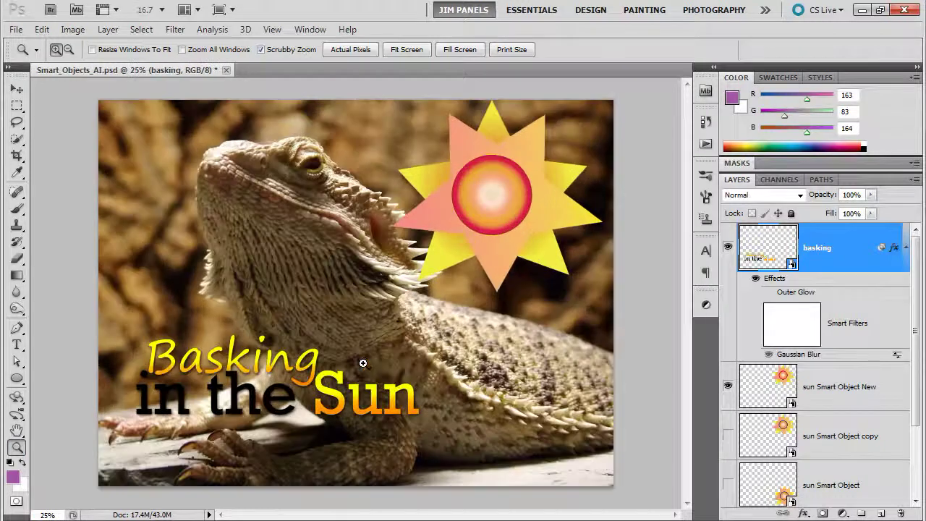